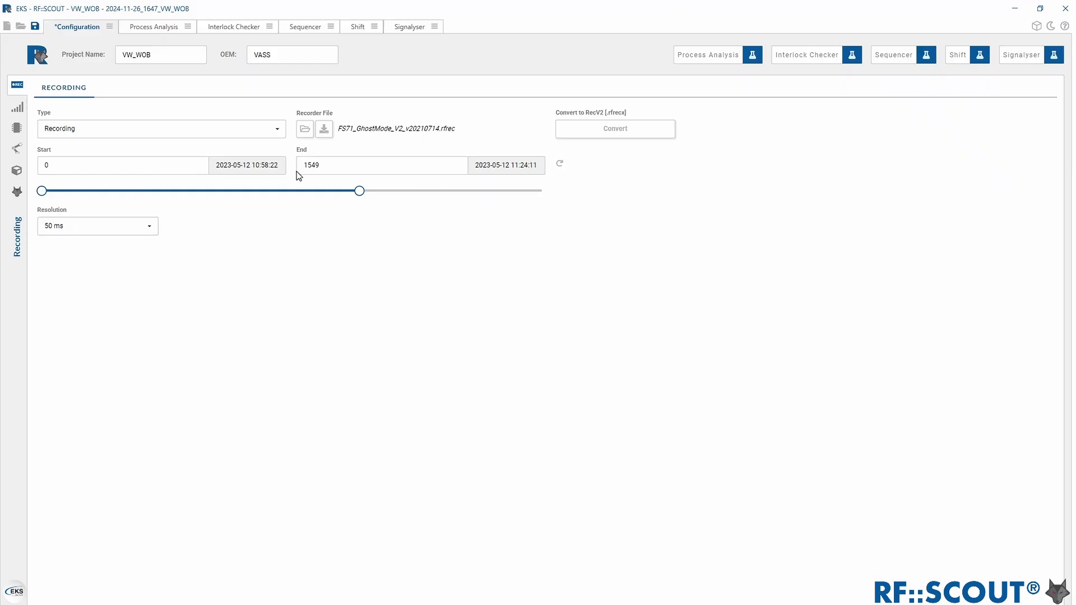
- Look through the process analysis and interlock checker results of the project and return to its configuration
click(159, 26)
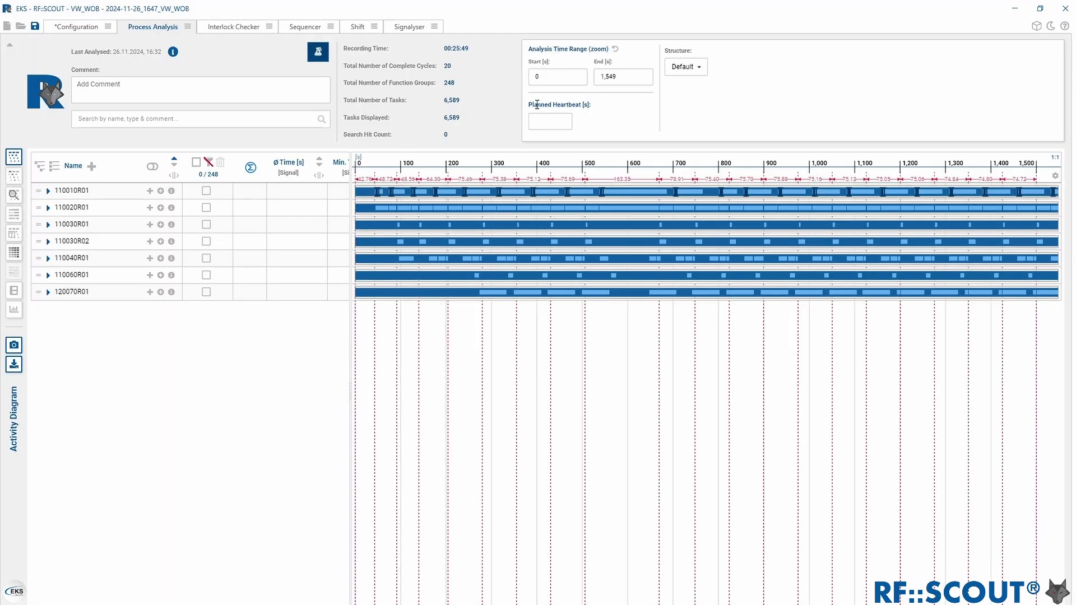
click(239, 30)
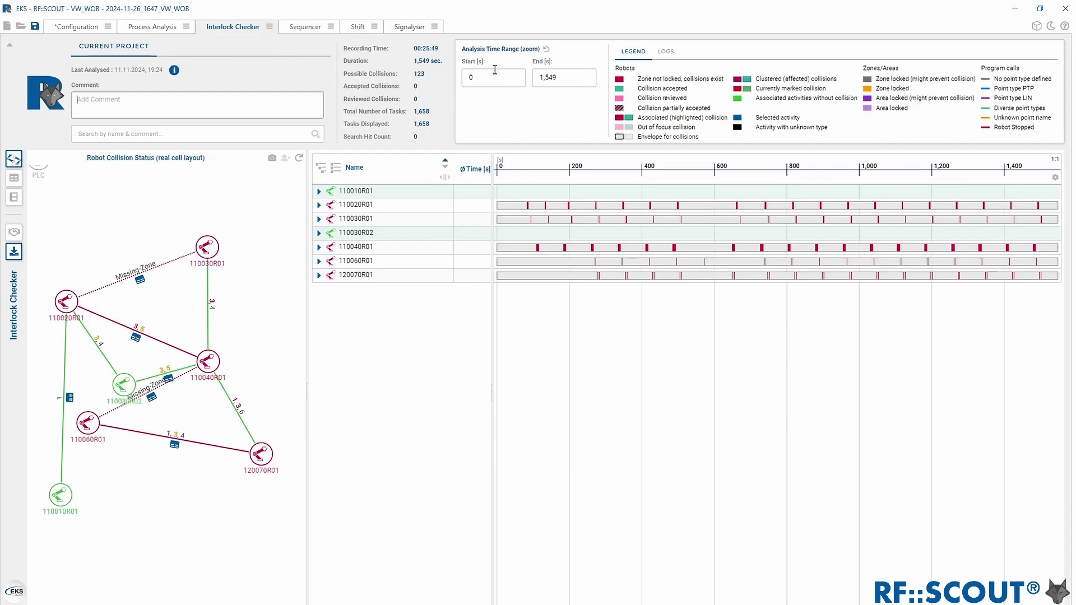
click(74, 29)
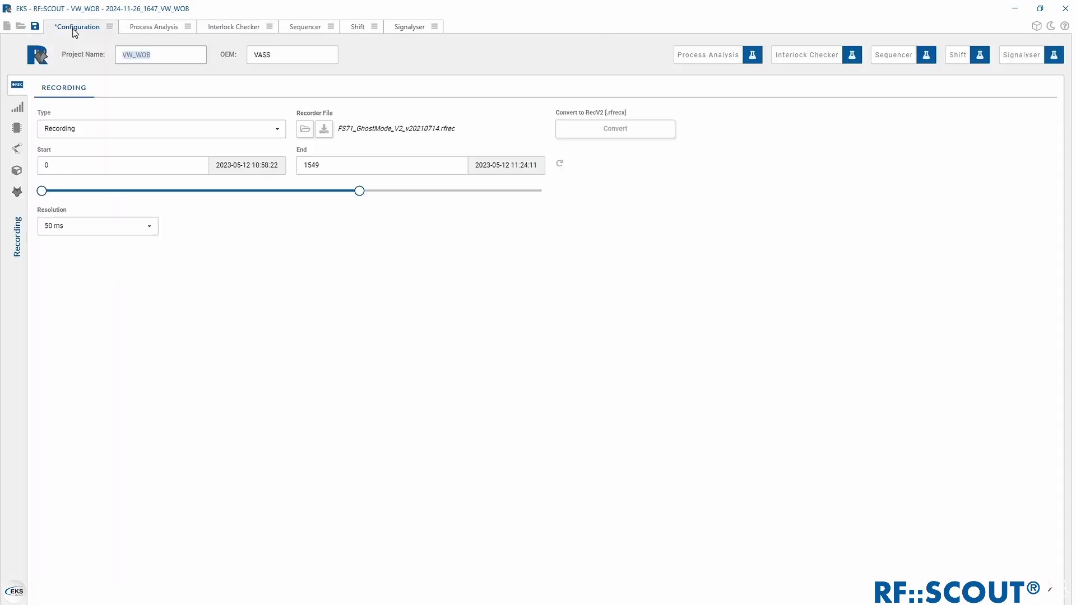
- Set the start time of the analysed recording range to 10:59:26 on 2023-05-12
click(247, 166)
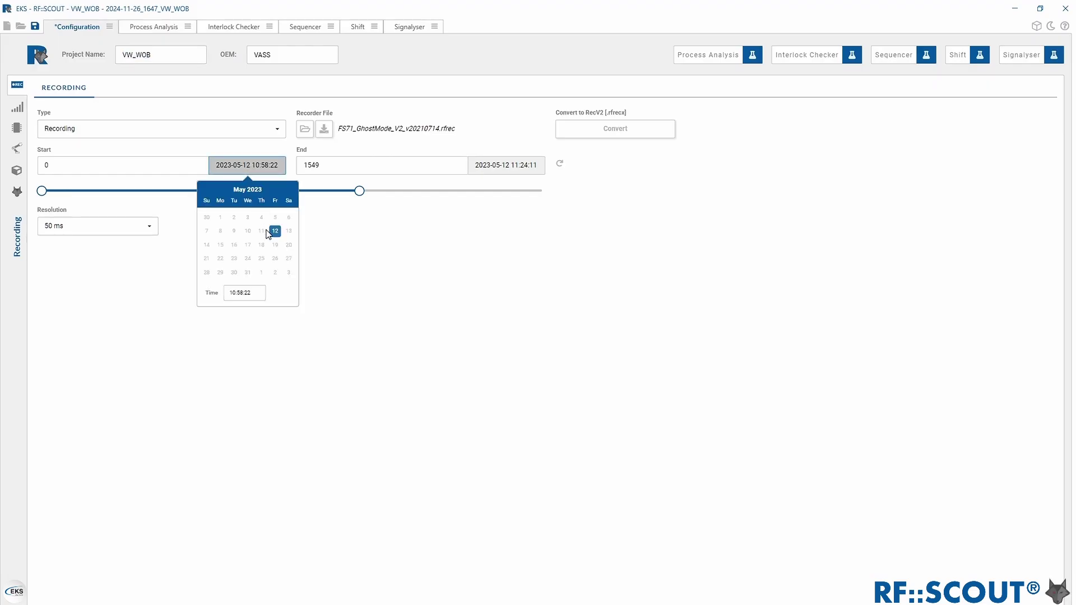
click(250, 293)
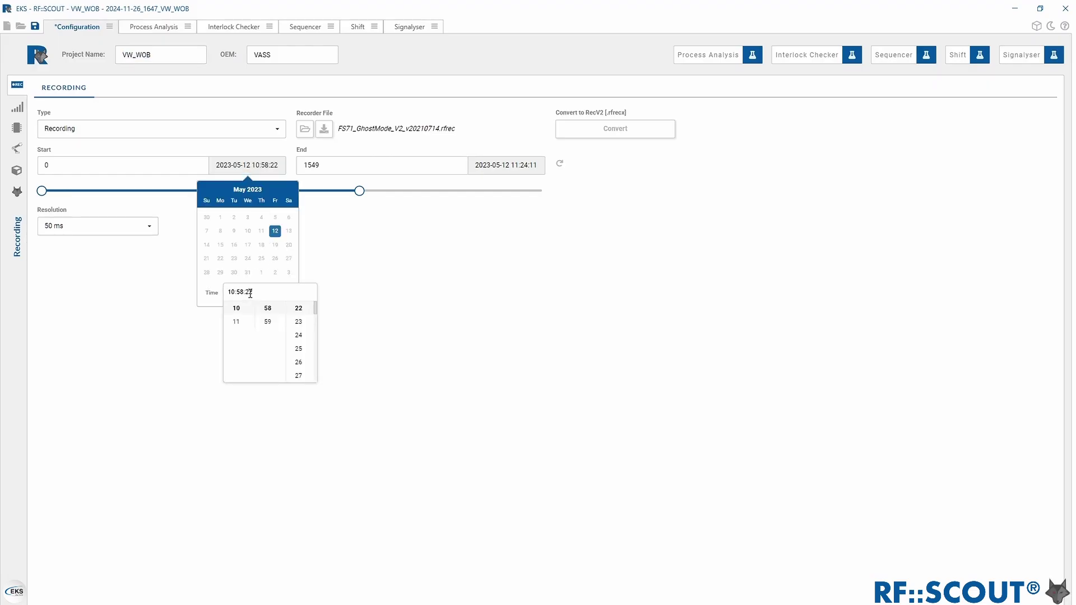
click(277, 322)
click(298, 363)
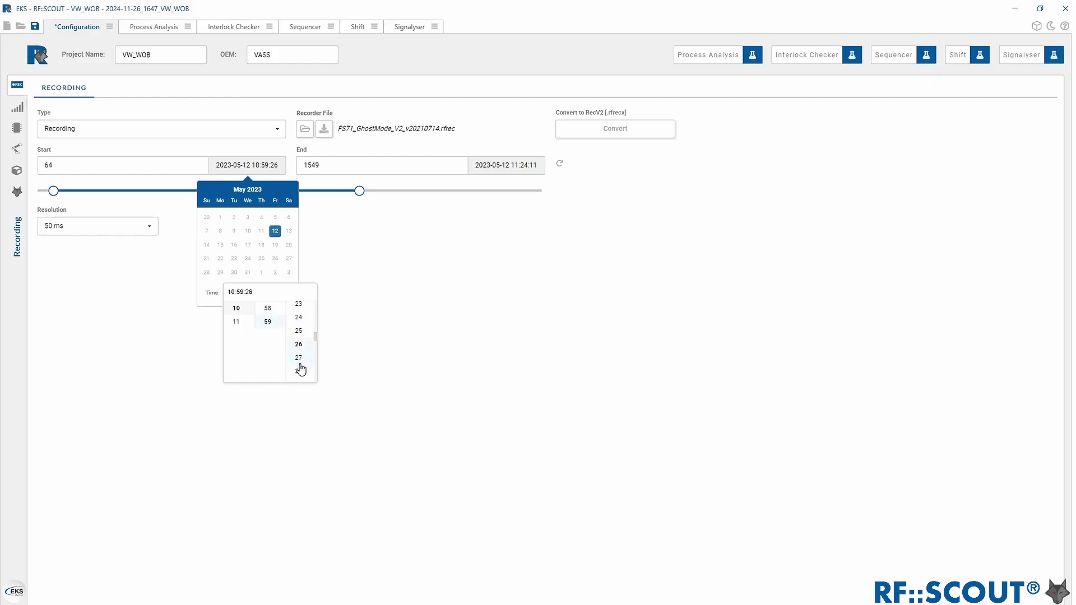
click(375, 287)
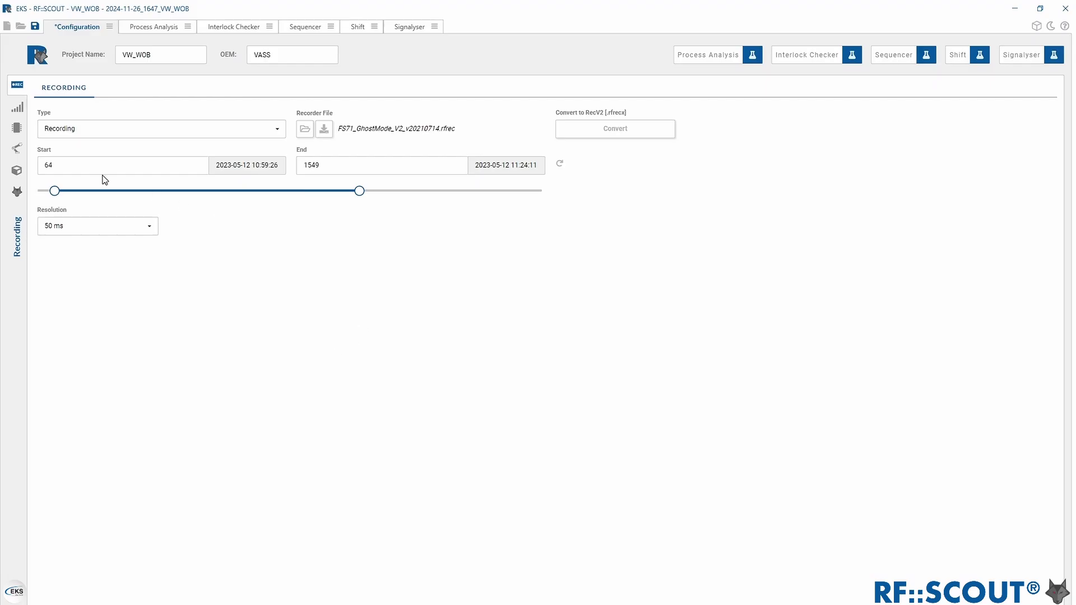
- Set the end time of the recording range to 11:36:36 and convert the recording to RecV2 format
click(492, 168)
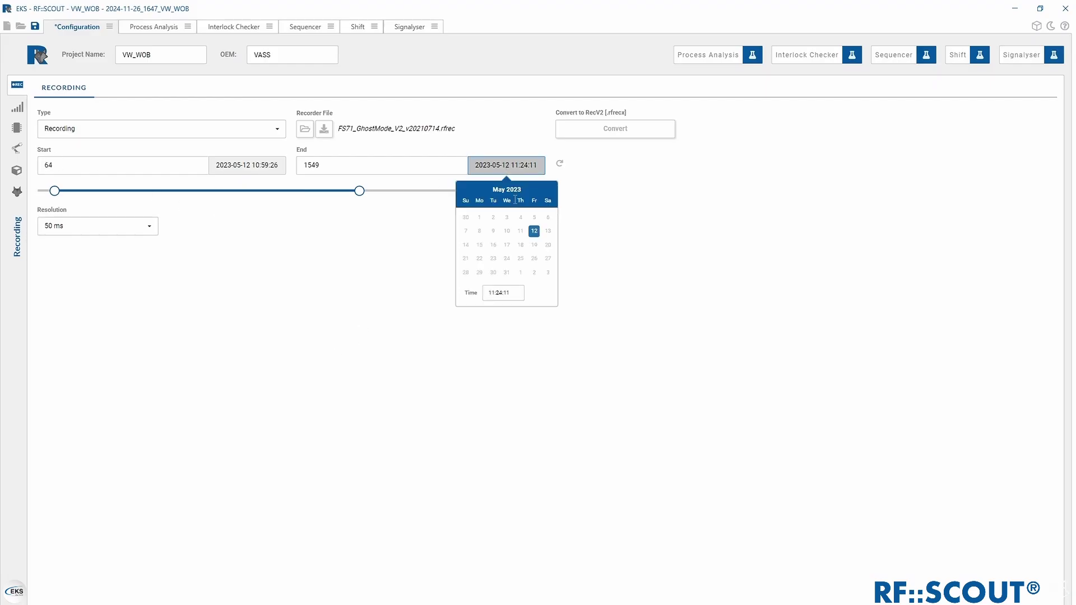
click(498, 292)
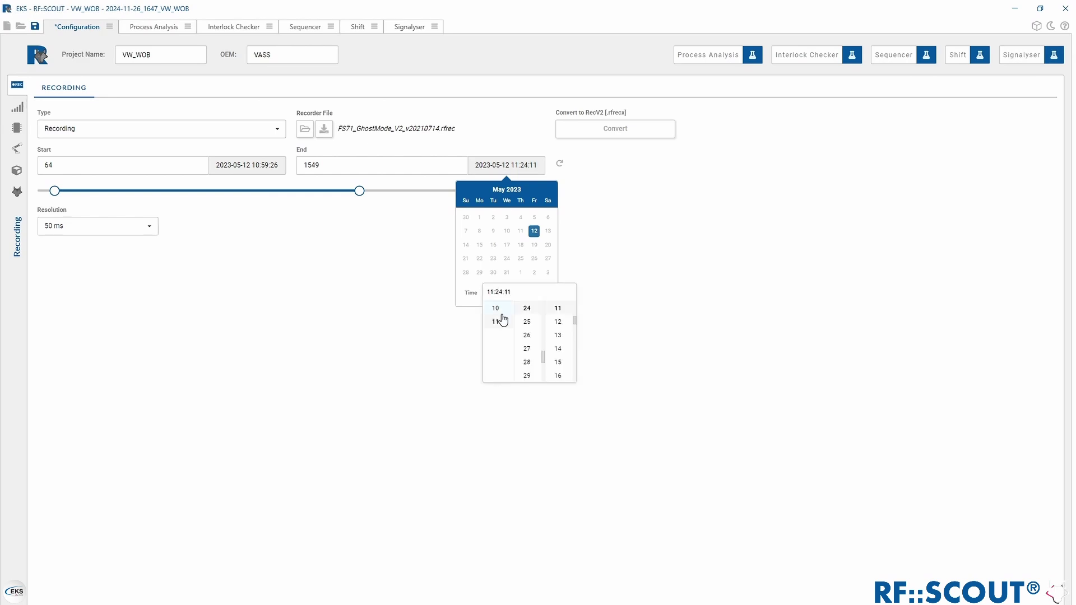
click(496, 309)
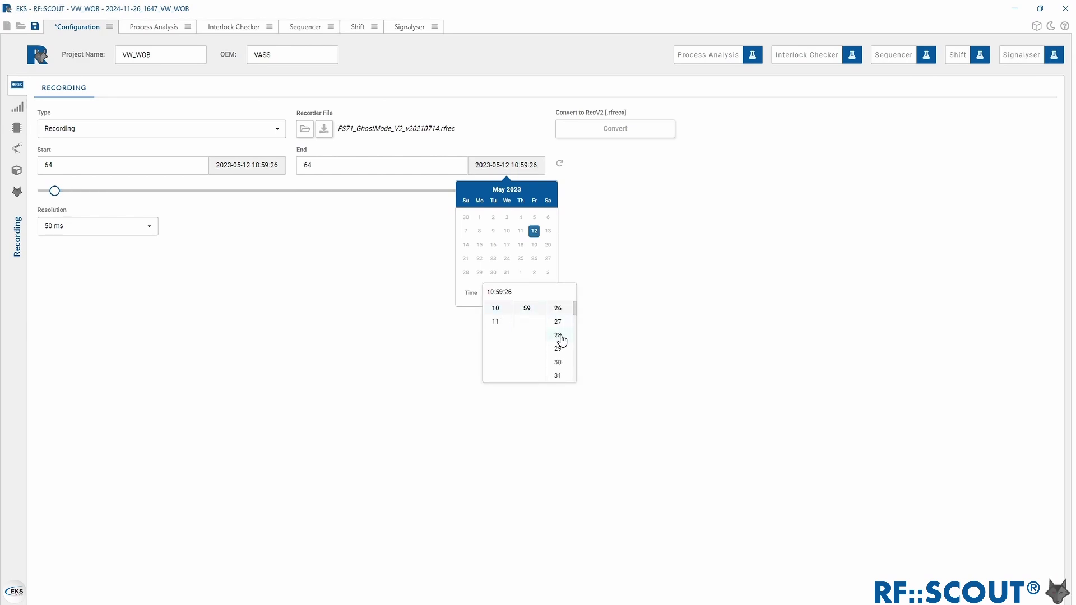
click(495, 321)
click(527, 349)
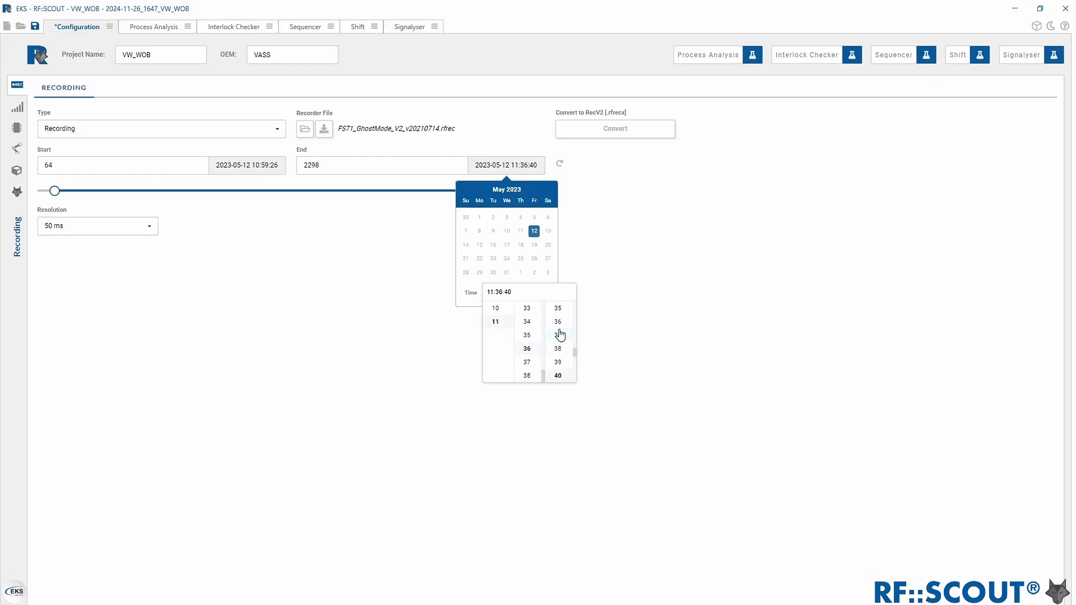
click(690, 284)
click(690, 285)
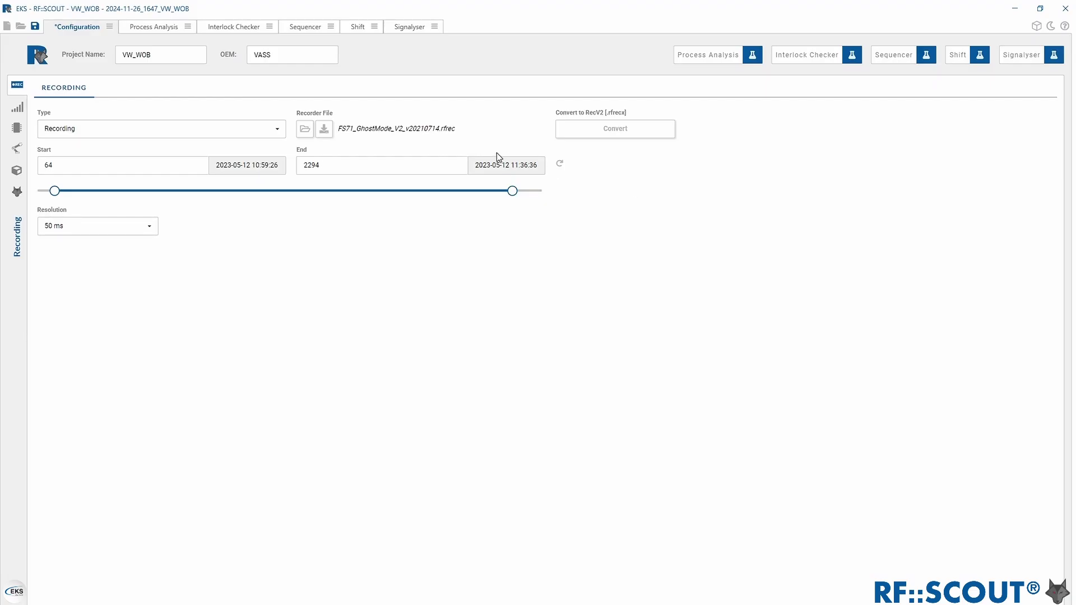
click(592, 133)
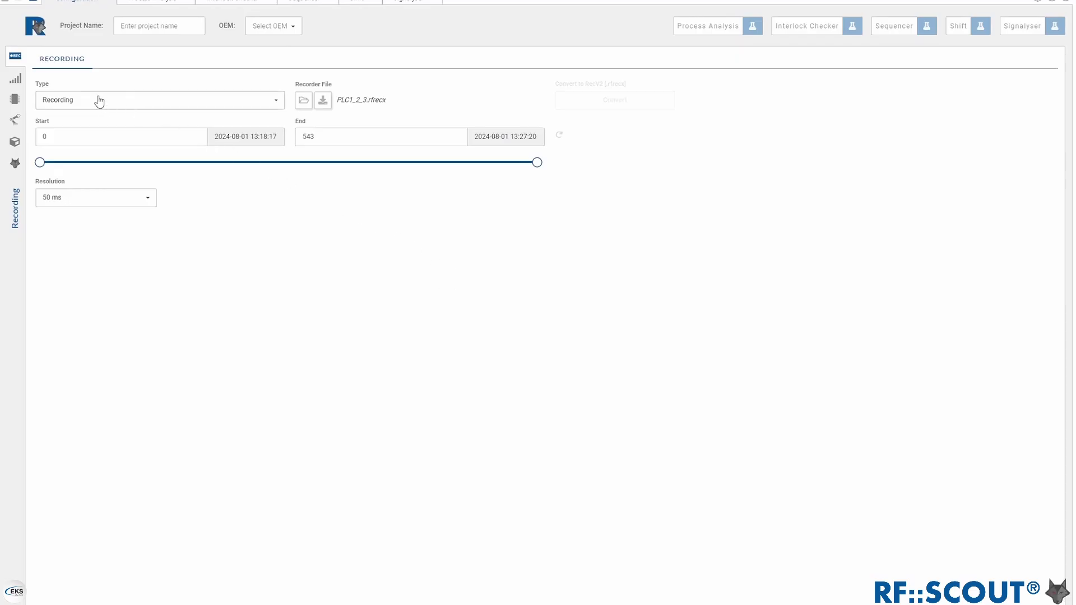
- Import the signal lists from the ViPer project file VPM2_PLC1.vpmproj in the VPM_PLC1 folder
click(15, 80)
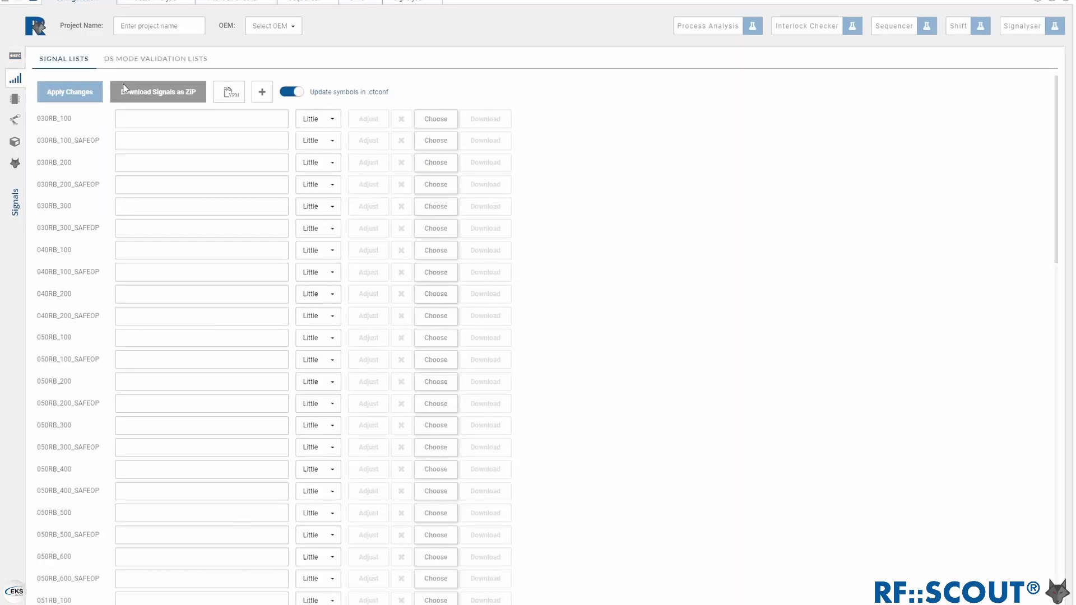
click(241, 96)
click(191, 108)
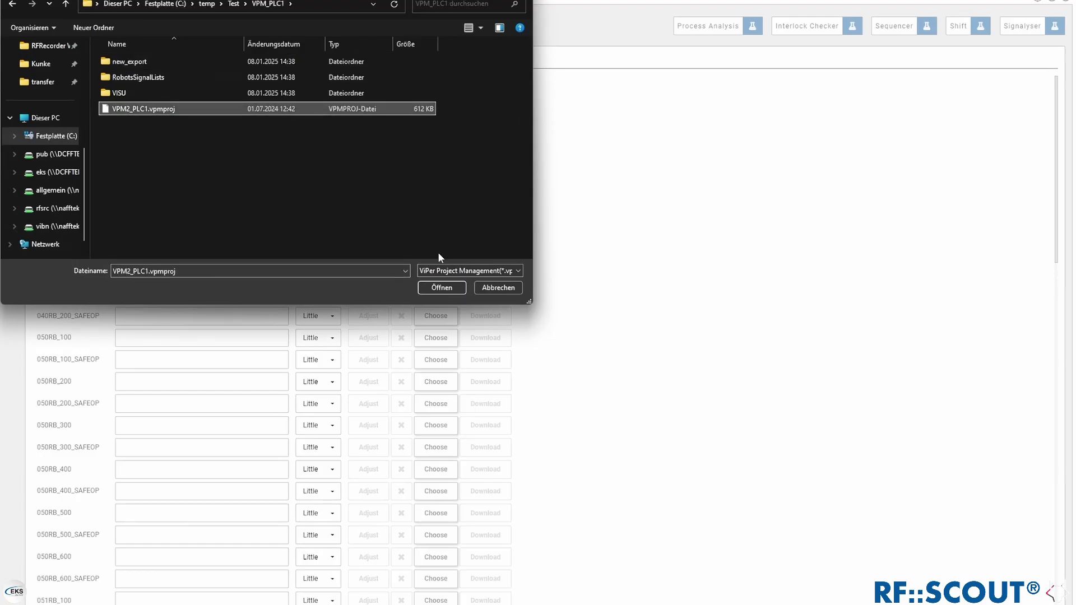
click(442, 288)
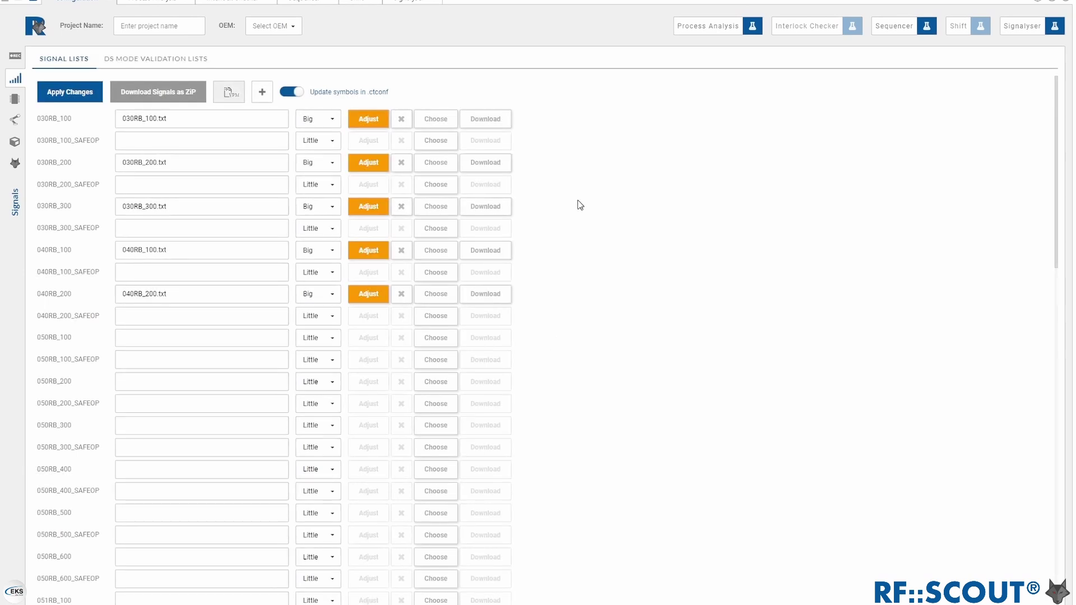
- Import further signal lists from the ViPer project file in the VPM_PLC2 folder
click(230, 92)
click(233, 4)
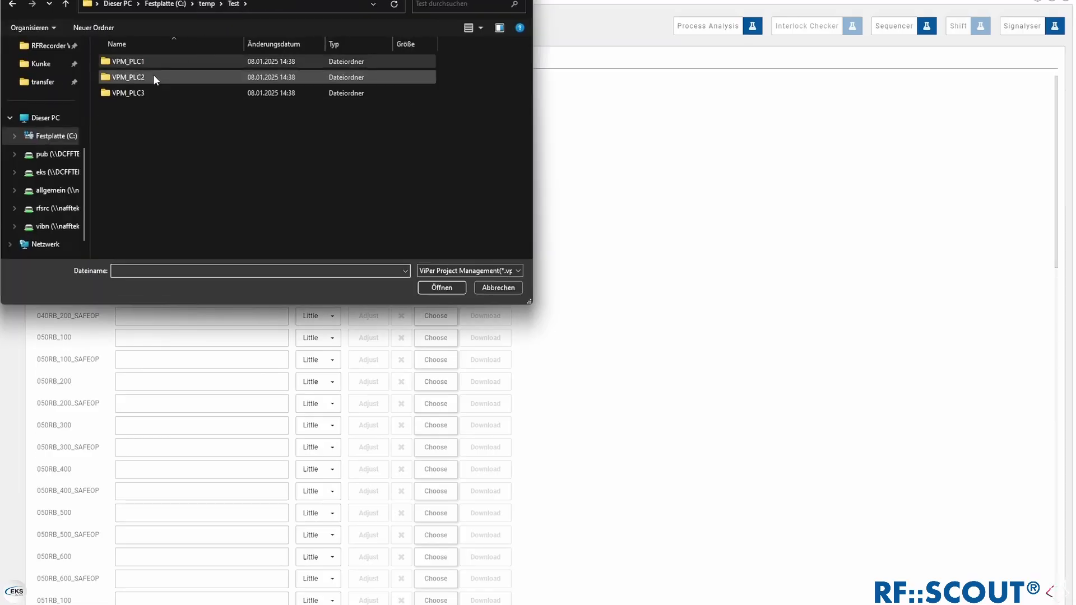
double_click(143, 80)
click(143, 93)
click(441, 288)
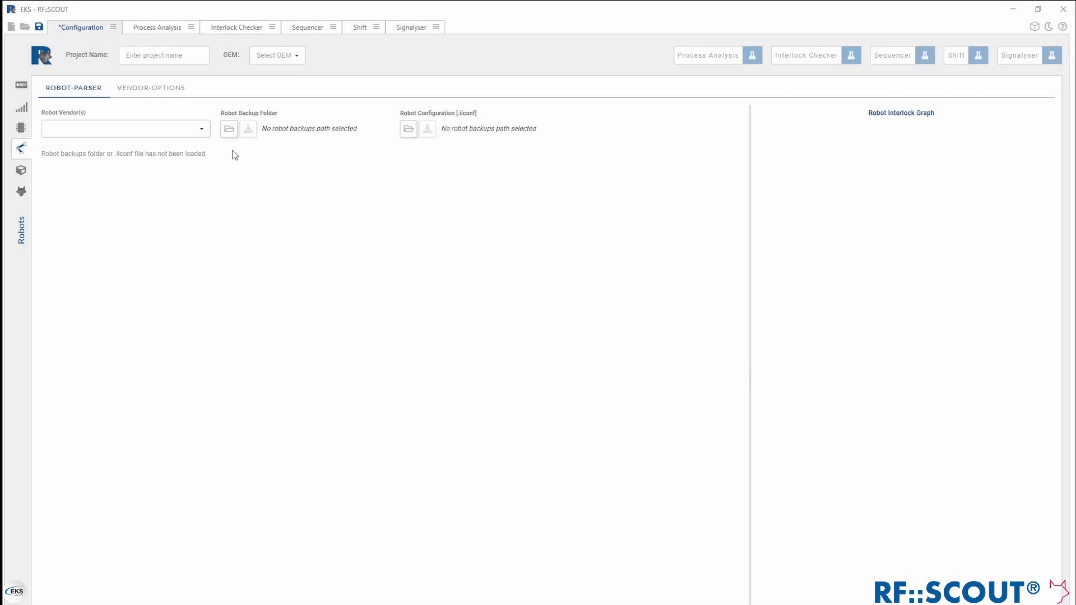
- Load the src folder of RobSim_Daimler_20230411 as the robot backup folder for the robot parser
click(228, 129)
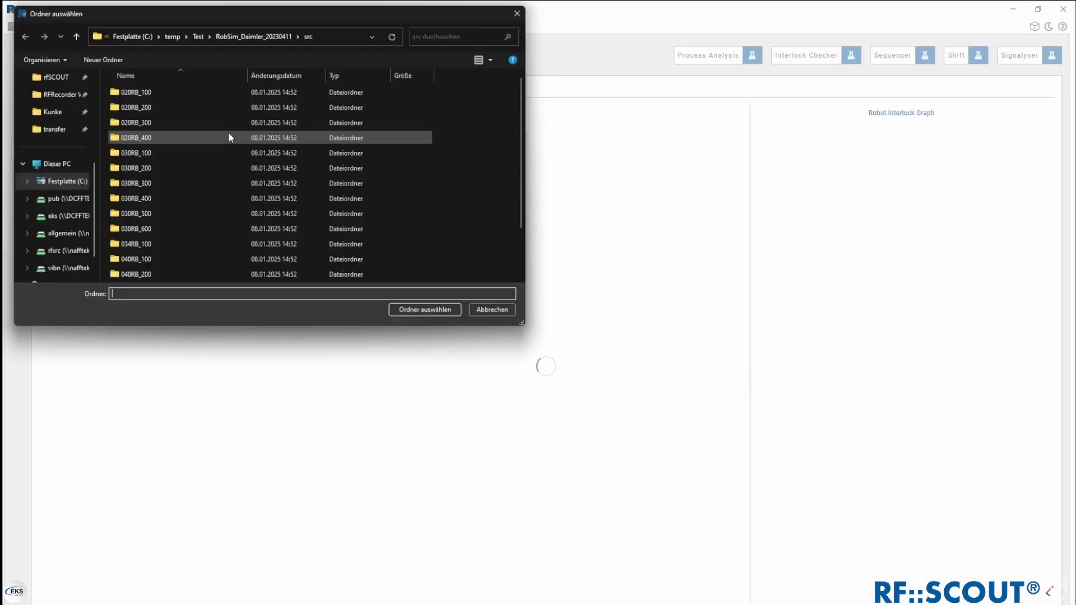
click(425, 310)
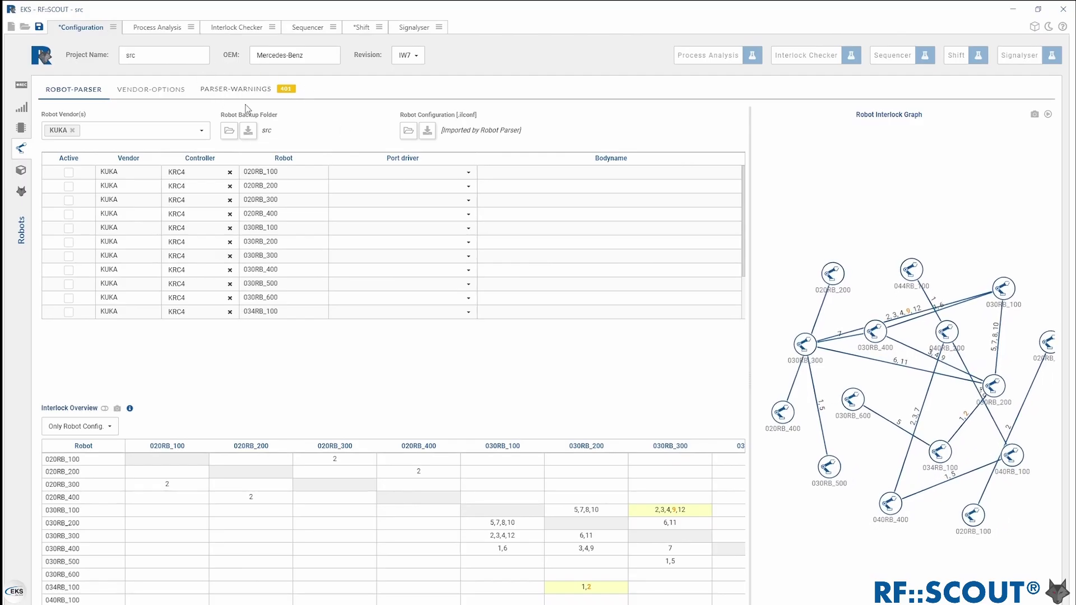
- Examine the parser's interlock warnings for Zone 2 down to the 034RB_100 source reference in KLBTyp4_034_034R1.src
click(235, 90)
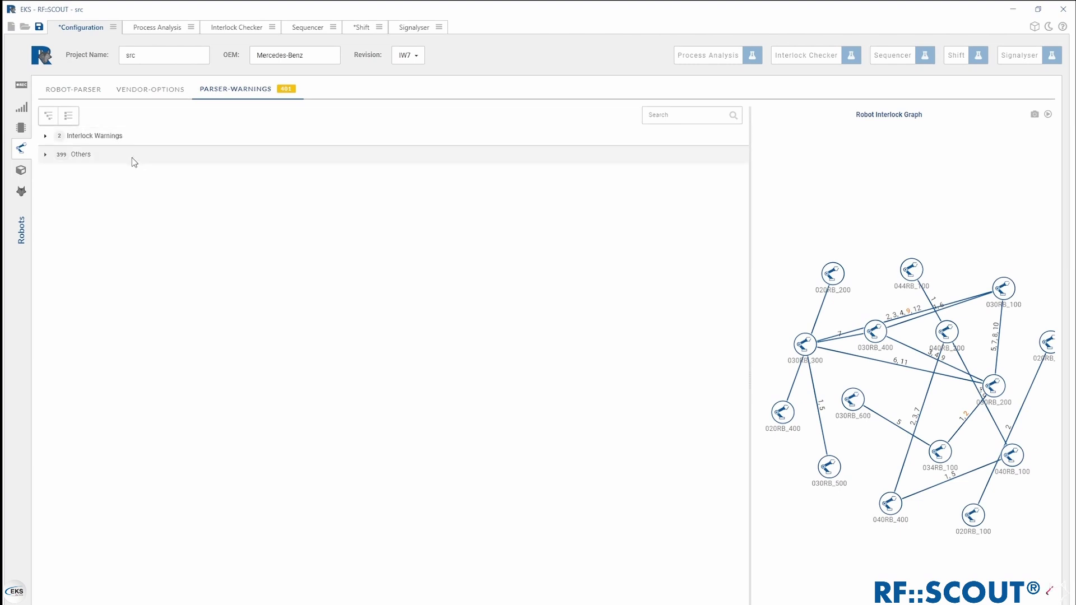
click(46, 137)
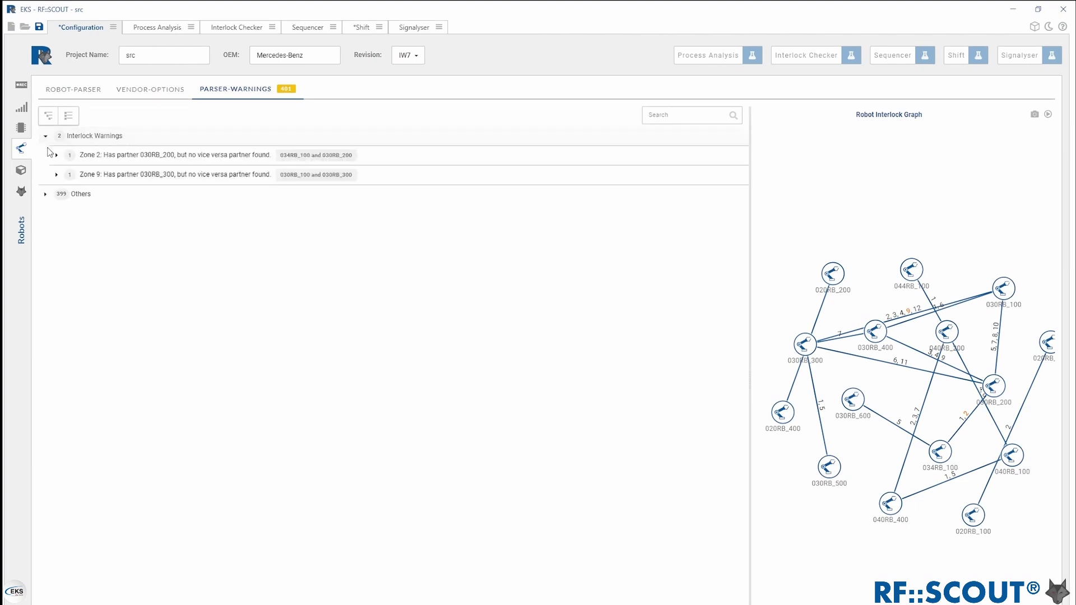
click(58, 155)
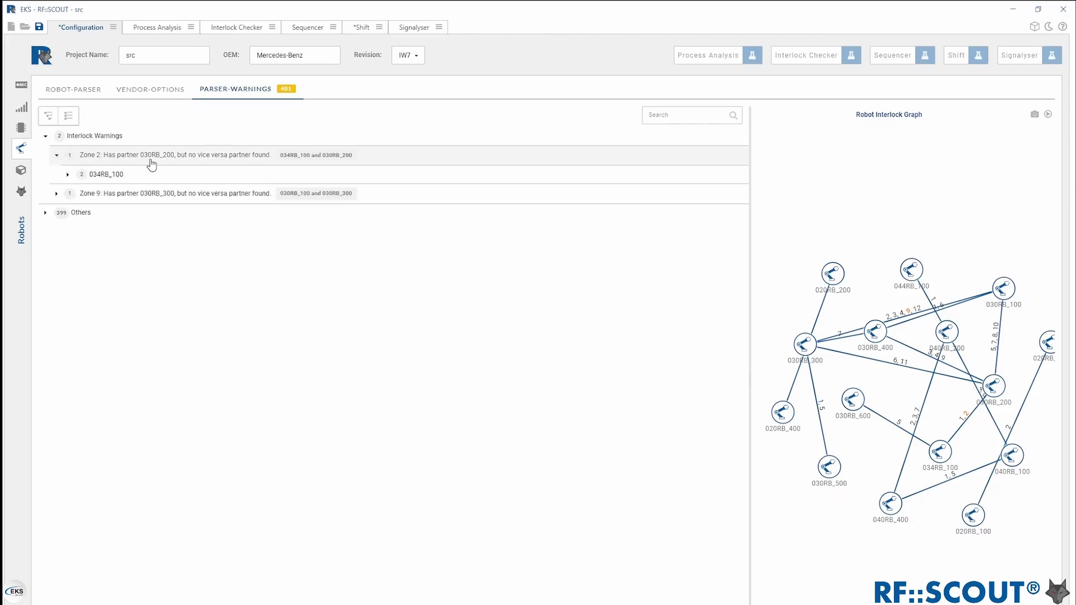
click(69, 175)
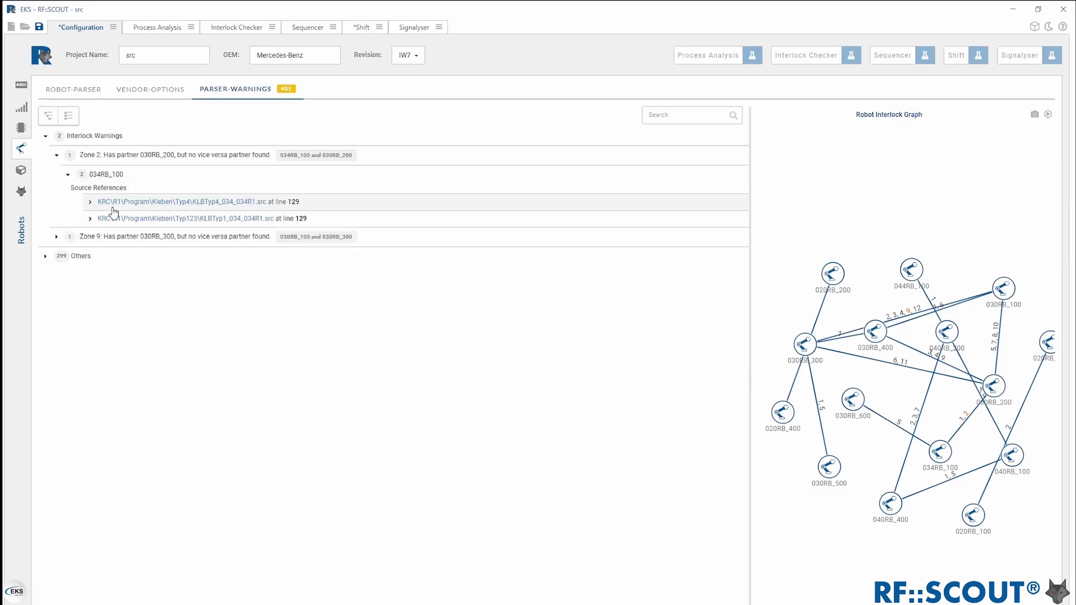
click(91, 203)
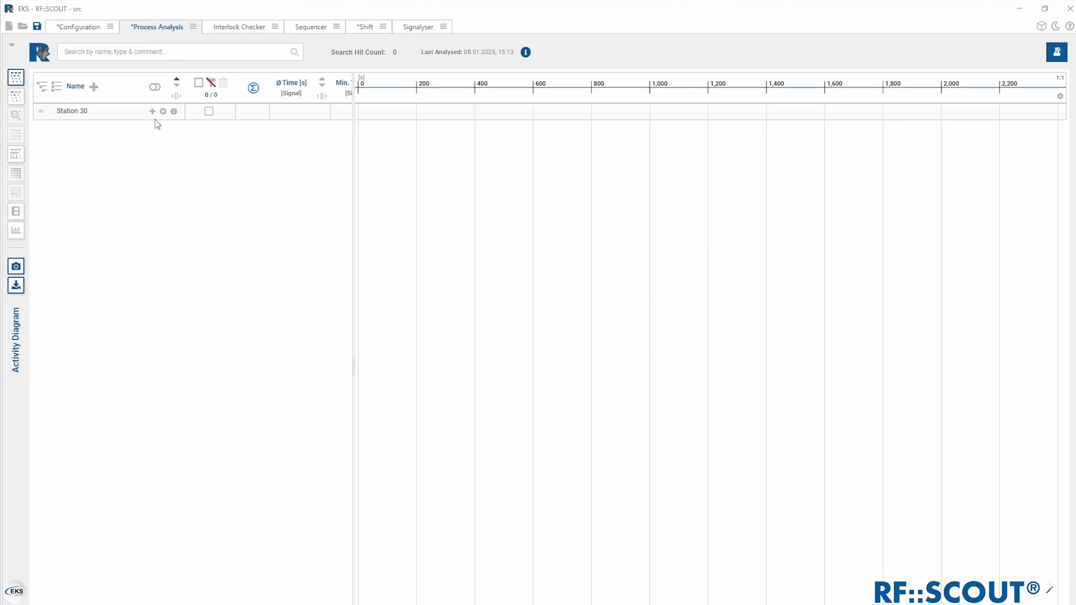
- Add a child node under Station 30, named Robot 030RB_100, with the type Robot
click(152, 112)
drag(89, 381, 25, 381)
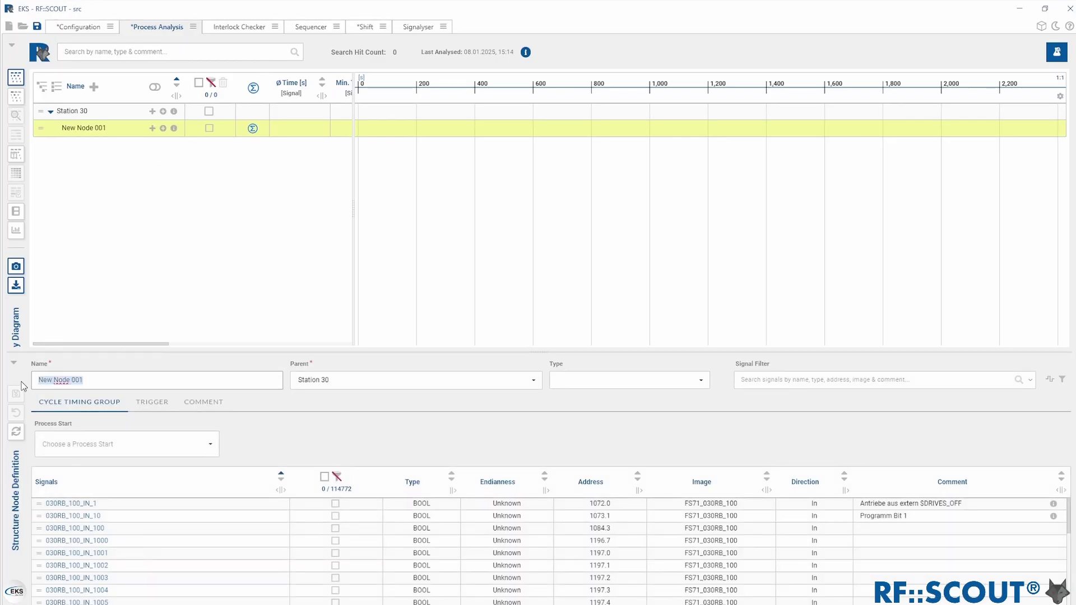
text(Robot 030RB_100)
click(705, 386)
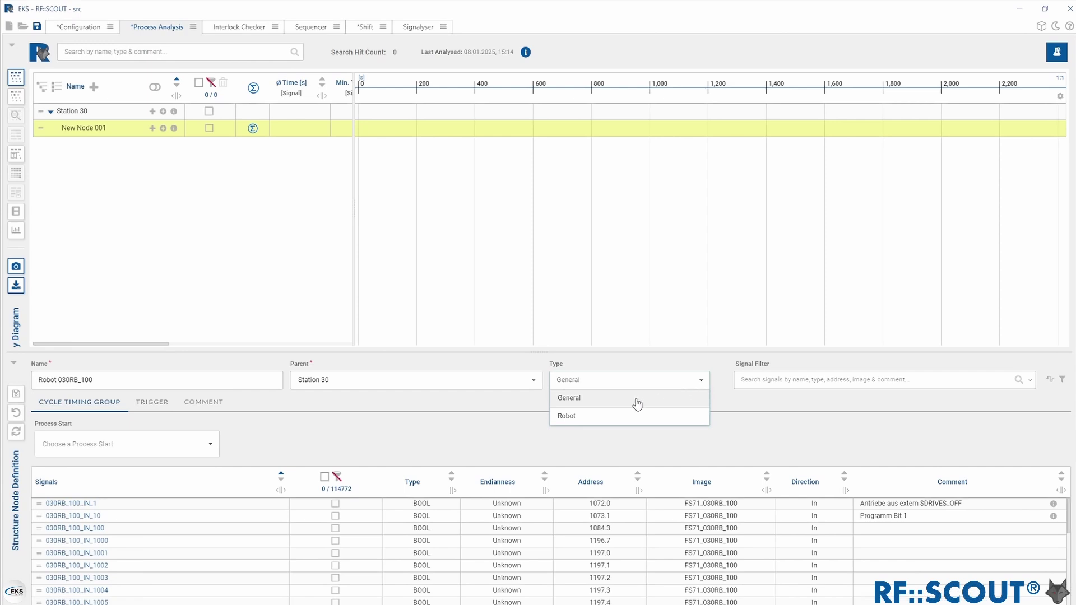
click(576, 422)
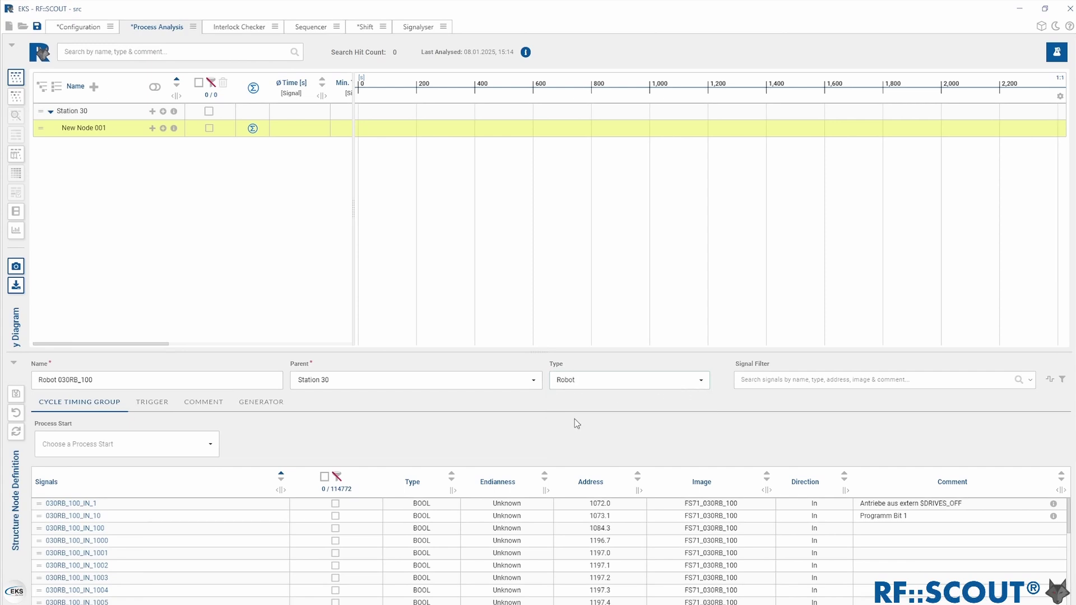
- Generate the robot node's structure from image FS71_030RB_100 with vendor KUKA and Appl Run 7
click(262, 404)
click(150, 431)
scroll(143, 479, down, 2)
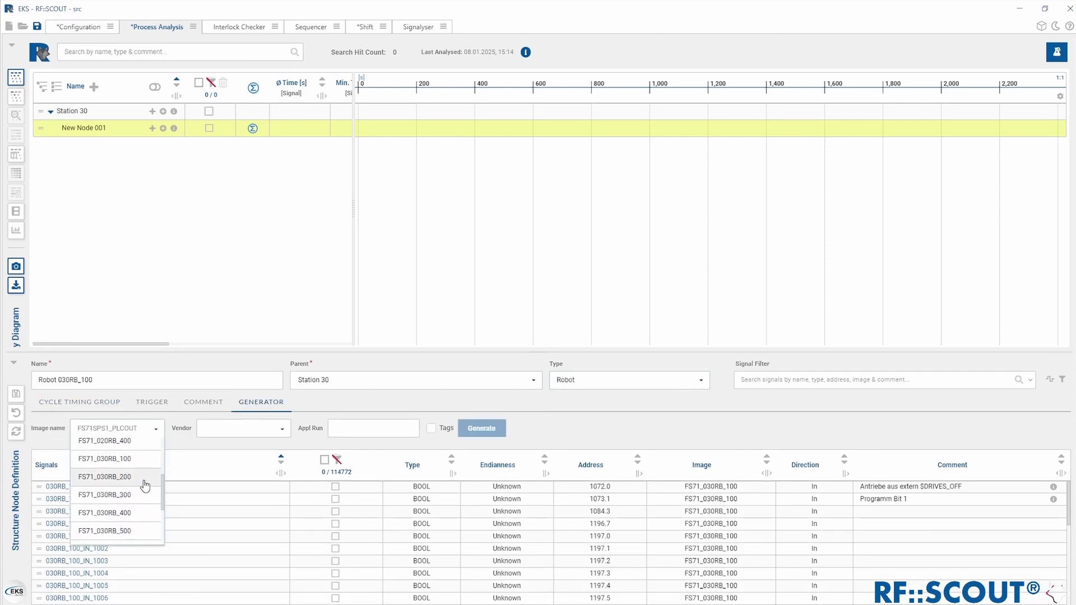
click(132, 462)
click(283, 429)
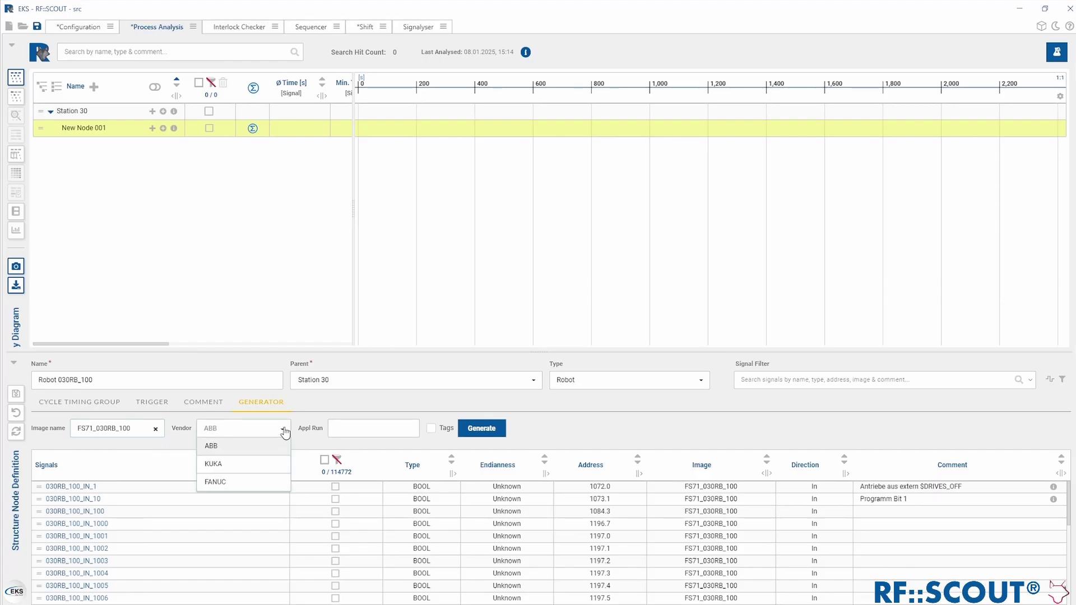
click(223, 464)
click(356, 429)
text(7)
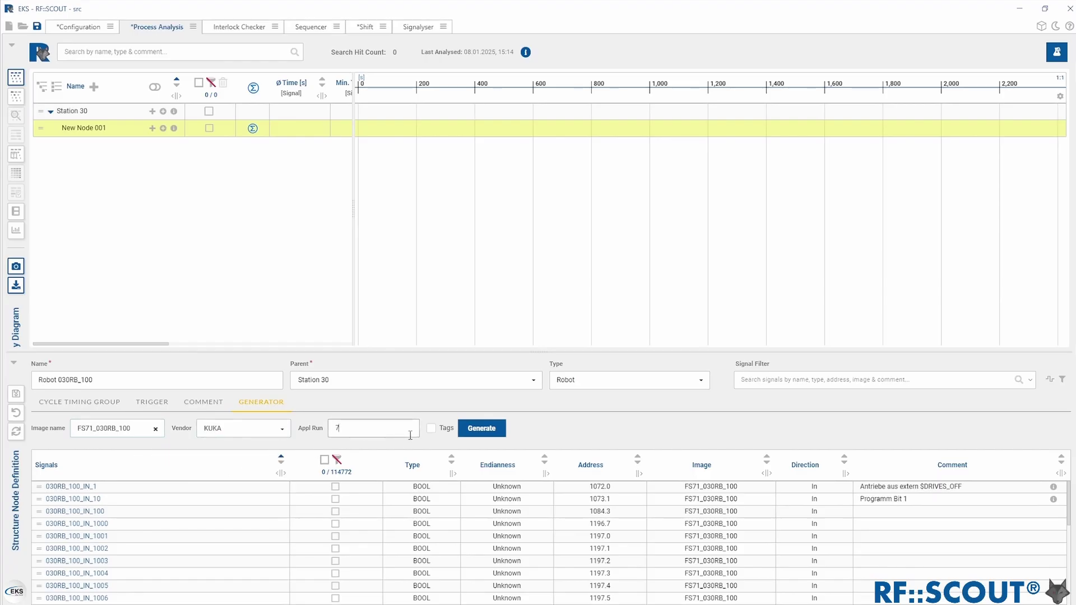
click(472, 432)
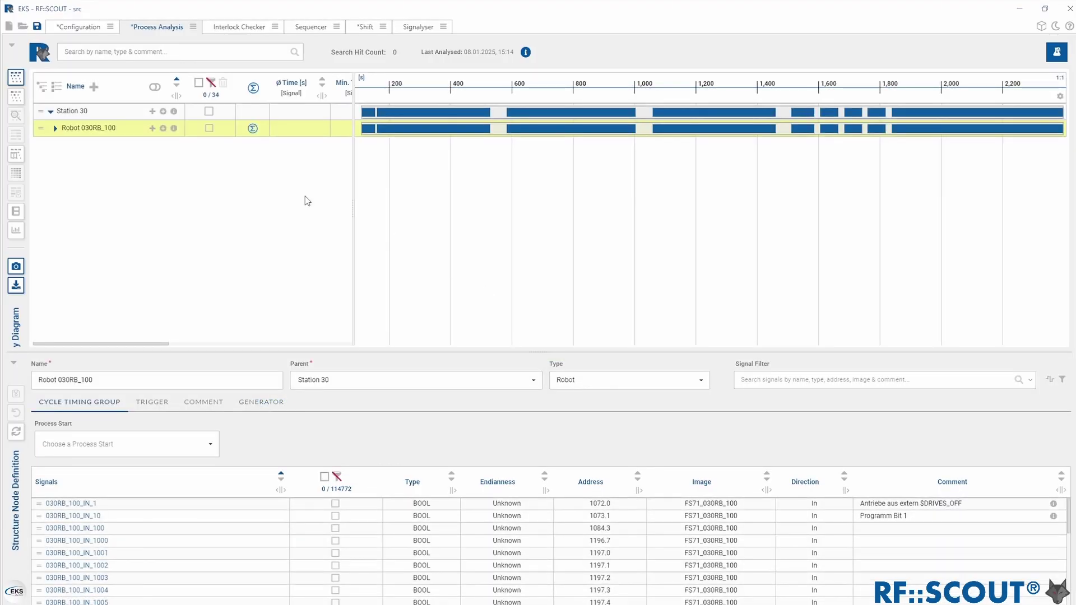
- Examine the generated areas and collision zones of Robot 030RB_100 in the activity diagram
click(54, 128)
click(62, 148)
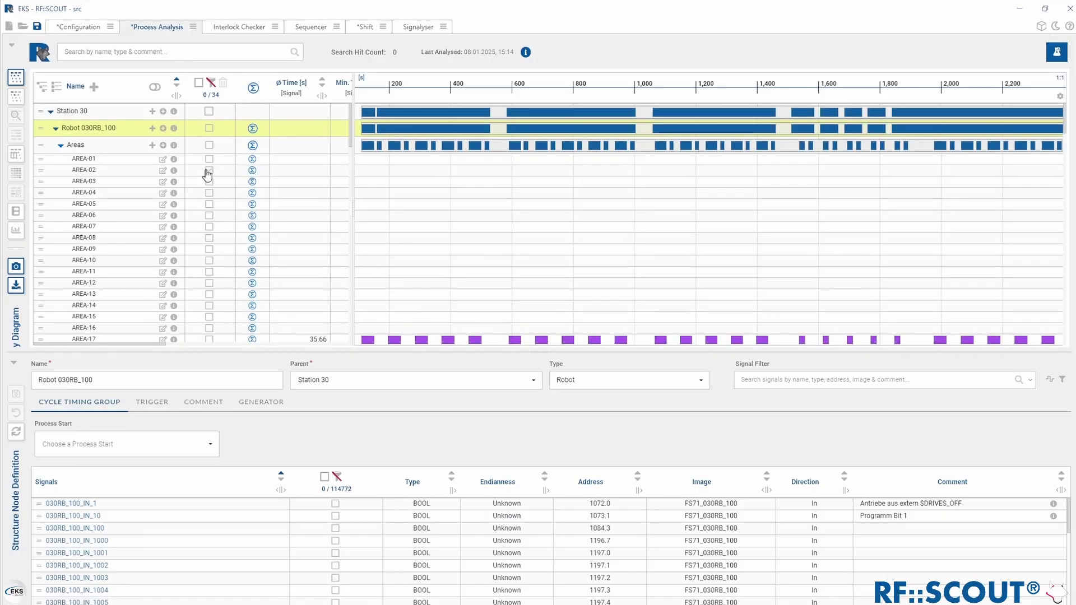
scroll(415, 202, down, 3)
scroll(118, 167, up, 3)
click(60, 145)
click(60, 196)
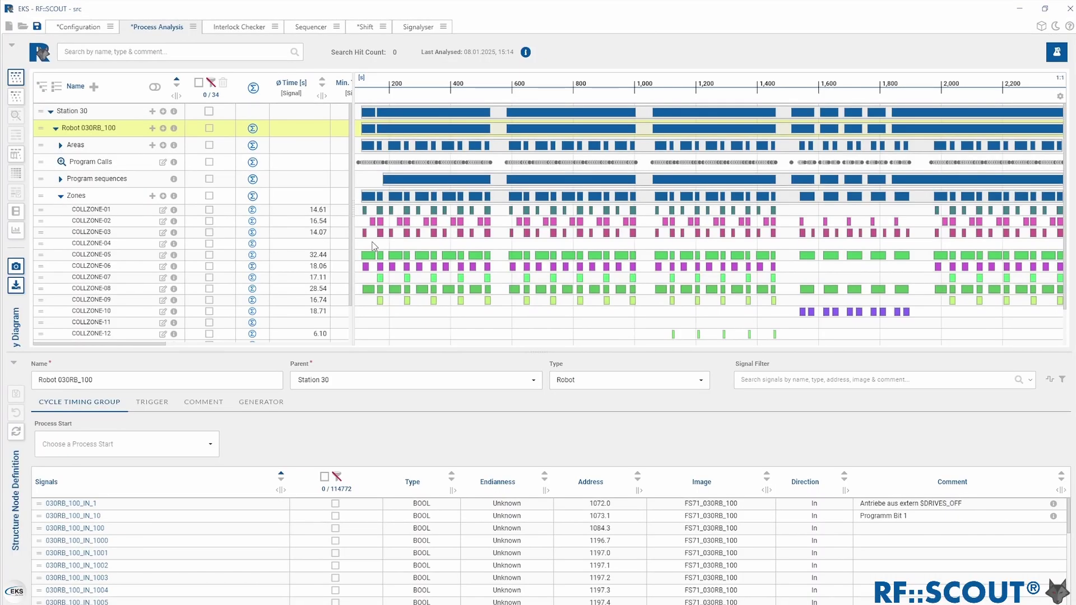
click(60, 196)
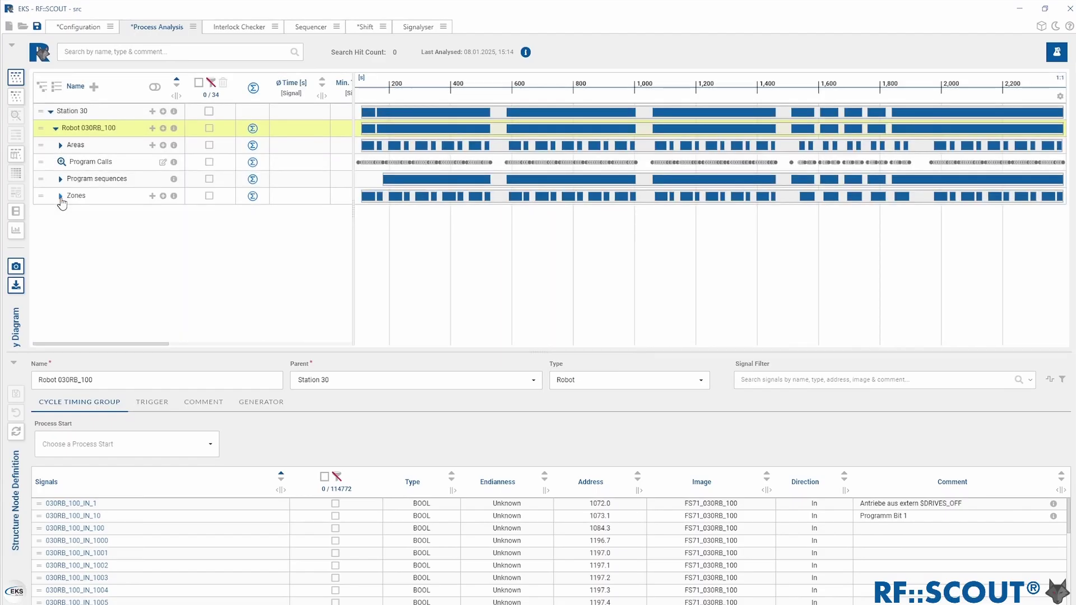
- Examine the program calls of Robot 030RB_100, collapse them and expand its program sequences
click(61, 163)
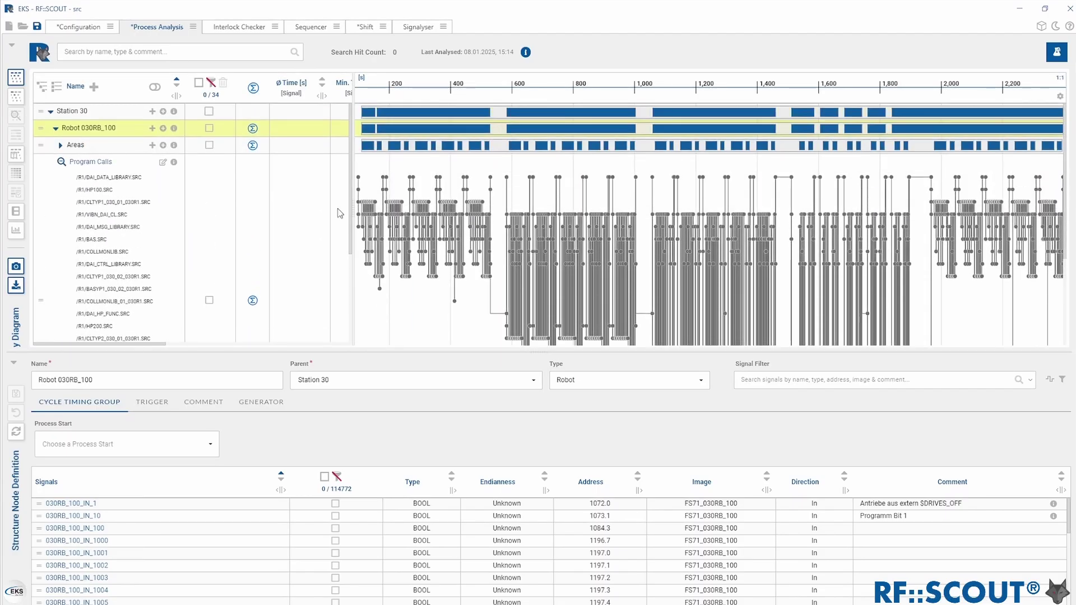
click(62, 162)
click(61, 179)
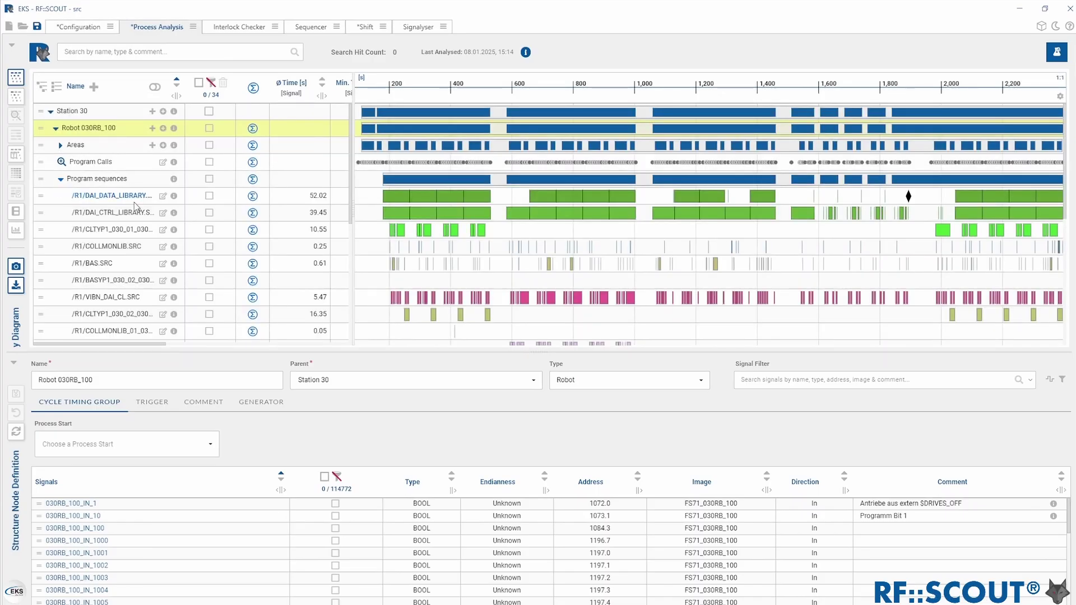
- Enable the display of durations in the activity diagram and widen the Name column to fit the full program names
mouse_move(411, 202)
click(1060, 96)
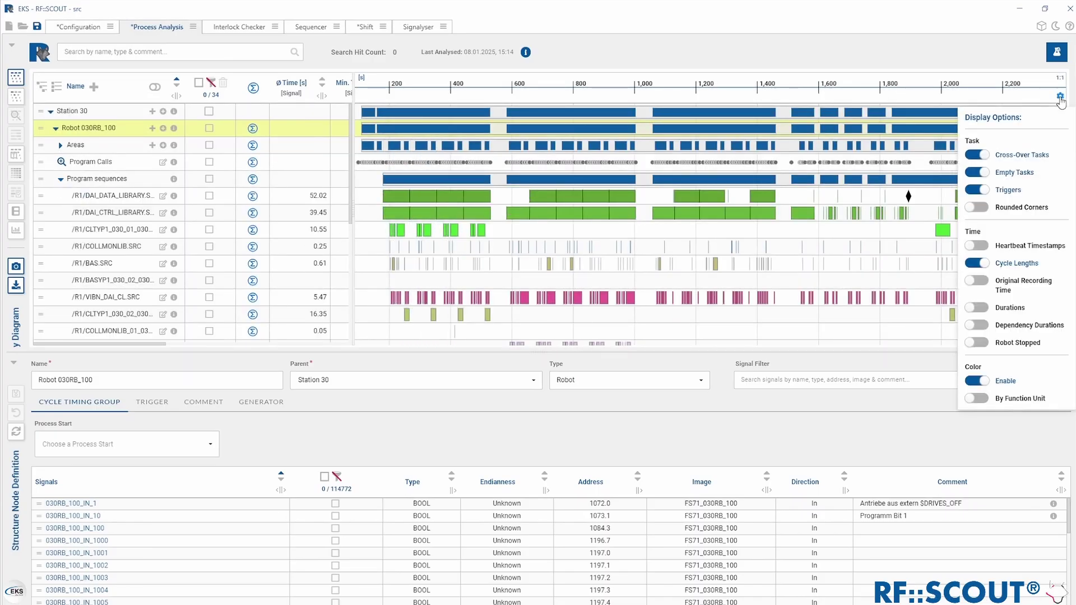
click(976, 307)
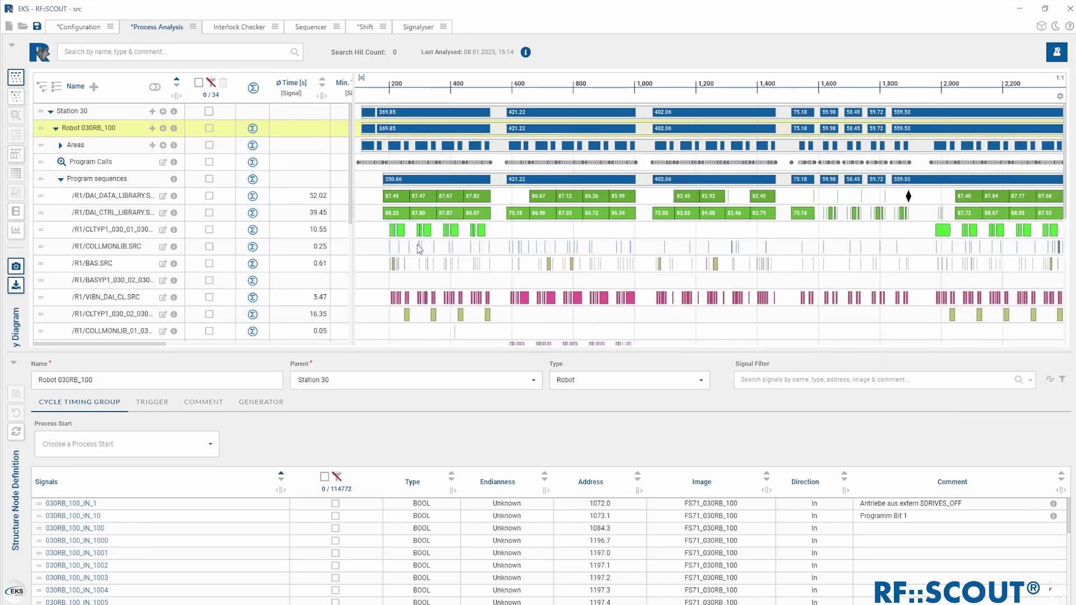
drag(177, 95, 211, 96)
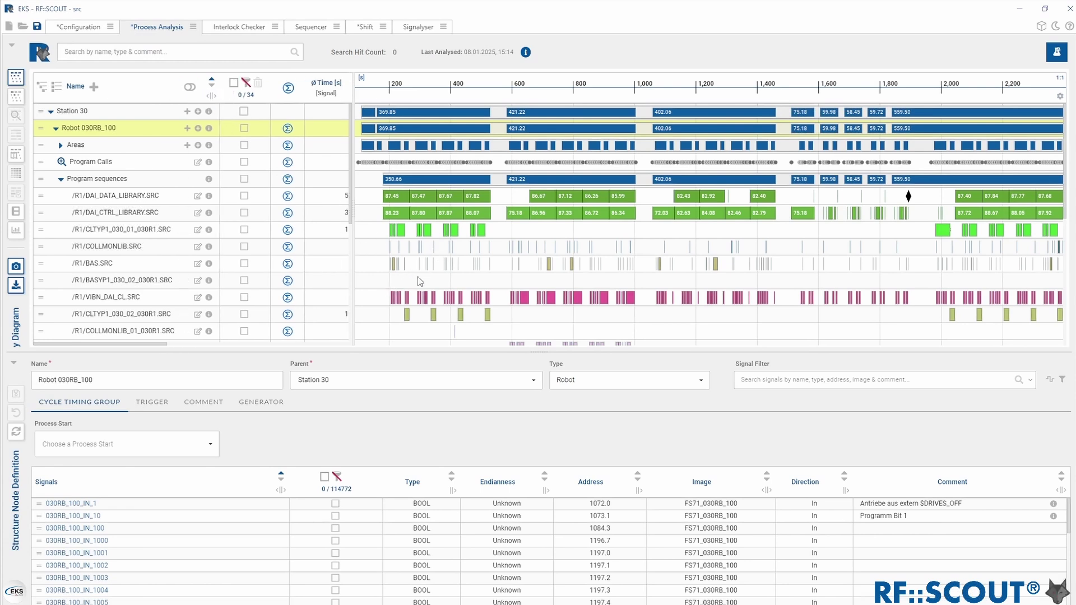
scroll(420, 281, down, 1)
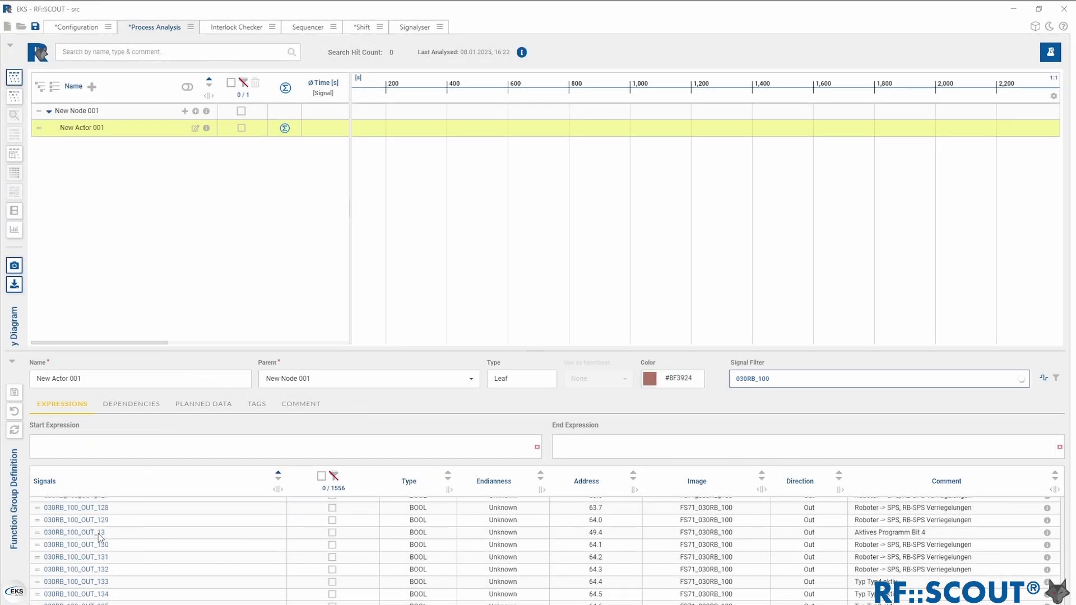
- Build the start expression of New Actor 001 by AND-combining signals 030RB_100_OUT_13, 030RB_100_OUT_133, 030RB_100_OUT_137 and 030RB_100_OUT_131
drag(98, 533, 130, 449)
drag(99, 586, 223, 446)
drag(314, 602, 358, 455)
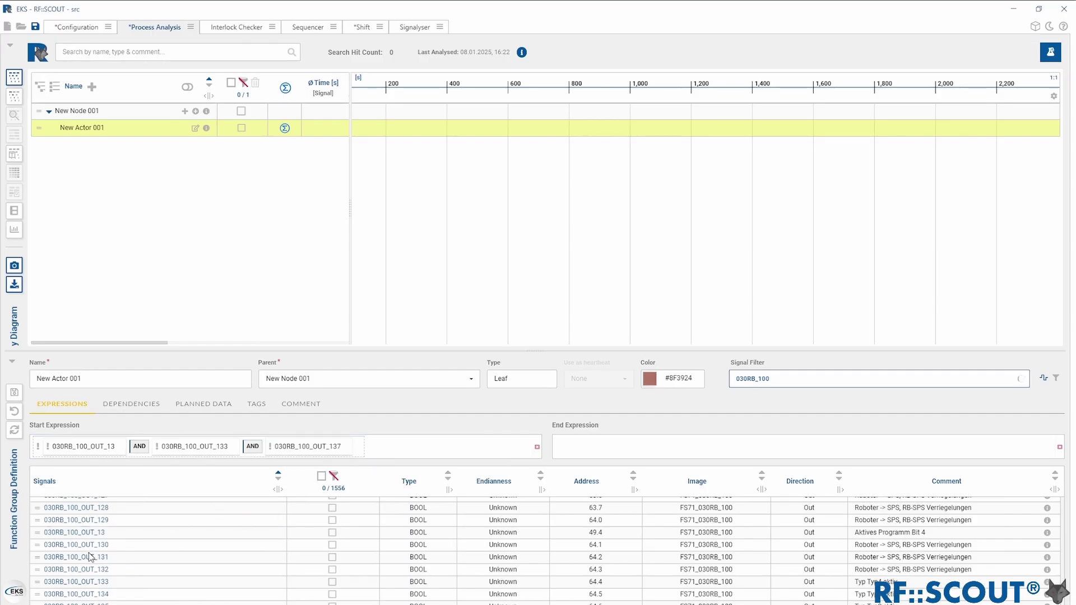
drag(89, 550, 429, 449)
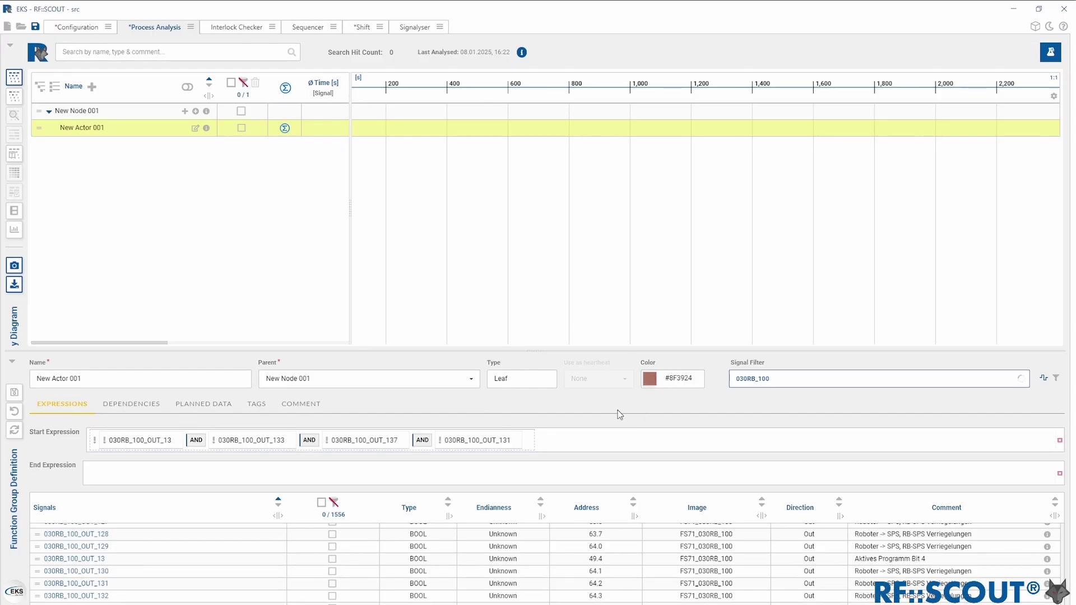
- Rename New Actor 001 using the suggested name Typ Typ4 aktiv
drag(104, 381, 50, 377)
key(BackSpace)
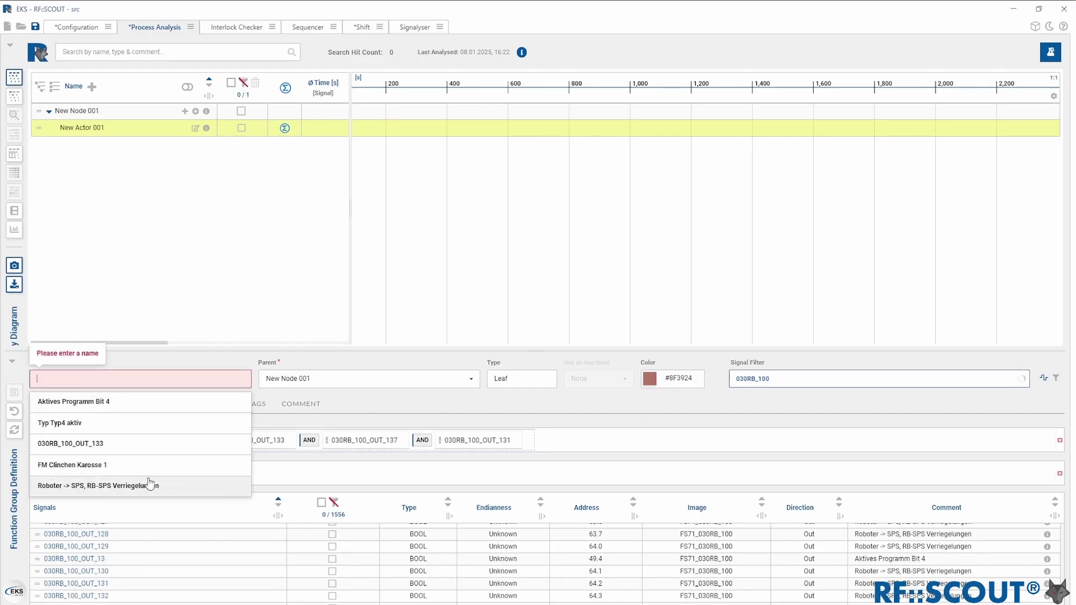
click(62, 423)
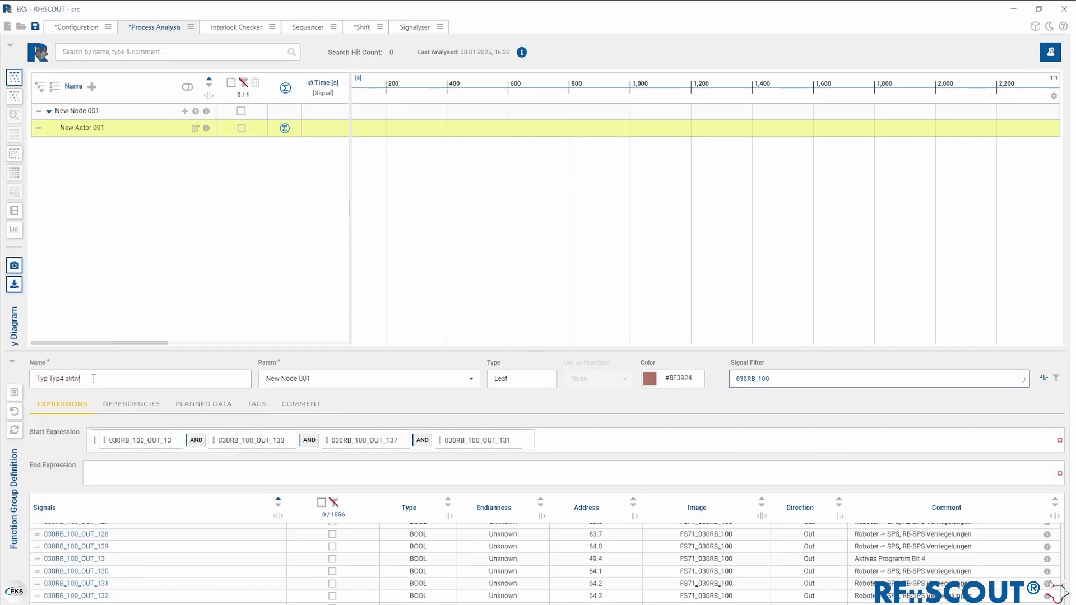
- Clear the actor's name and replace it with the signal comment Roboter -> SPS, RB-SPS Verriegelungen
key(ctrl+a)
key(BackSpace)
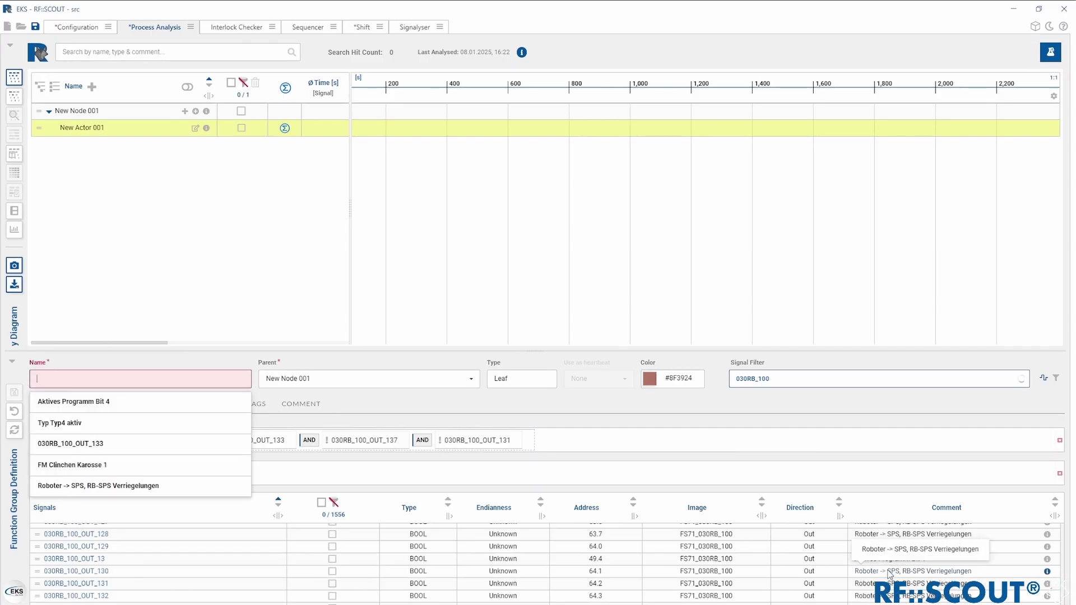
drag(888, 572, 144, 381)
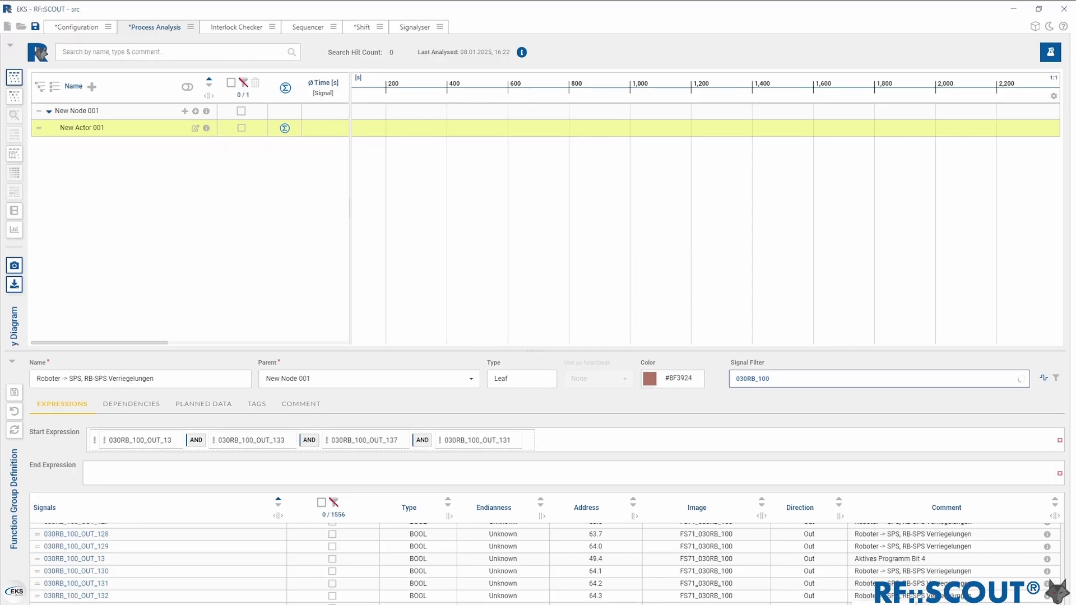
drag(865, 604, 211, 380)
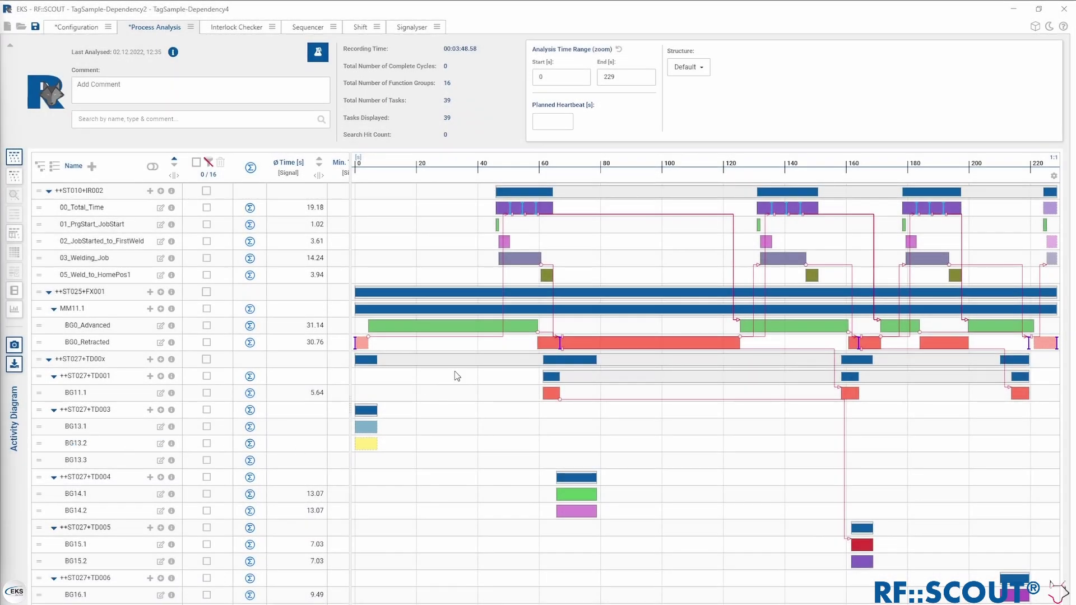
- Examine the predecessor and successor dependencies defined for BG0_Advanced under MM11.1, then close its definition
click(129, 328)
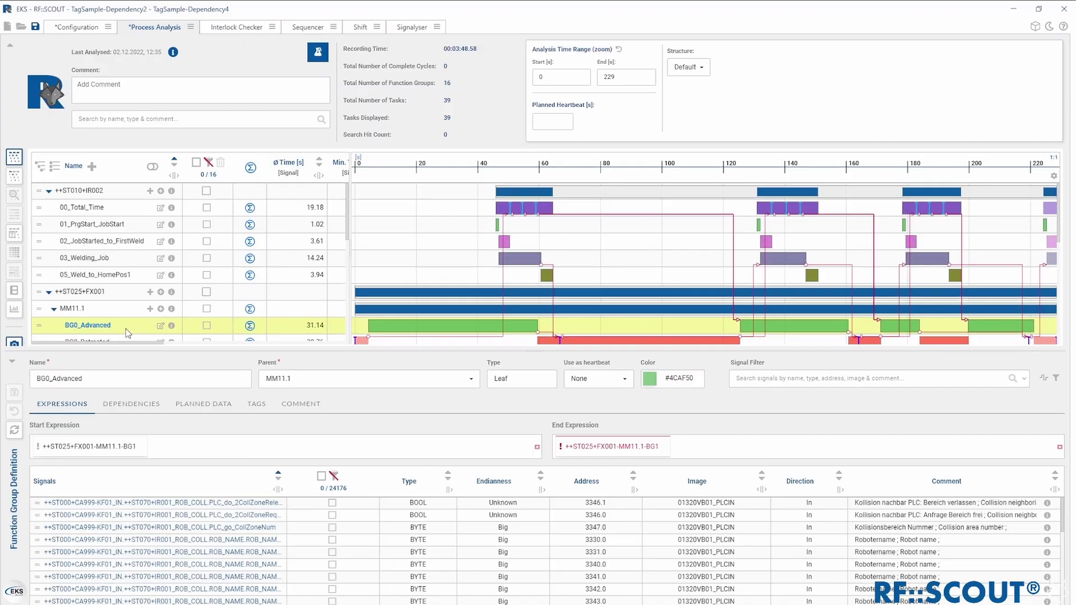
click(131, 404)
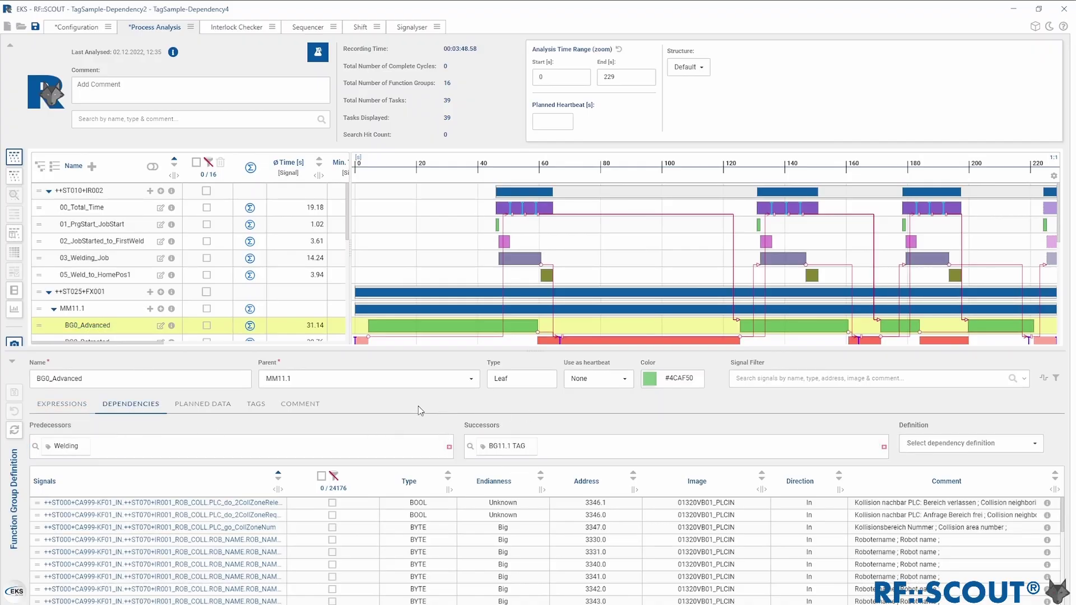
click(11, 364)
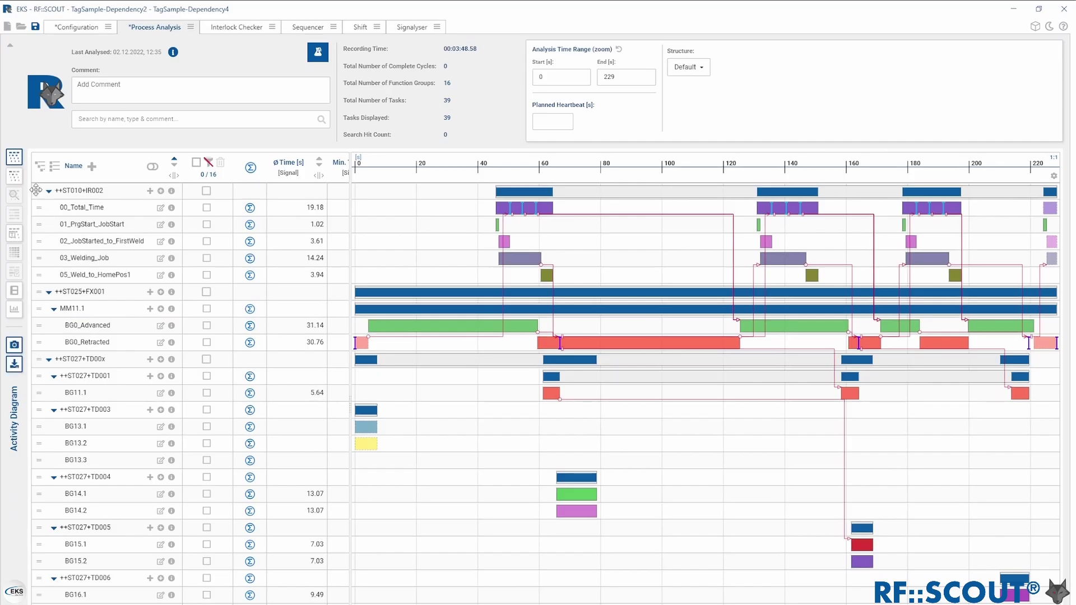
- Show the critical path and start a new critical path definition named CP with the color #FF9900
click(12, 178)
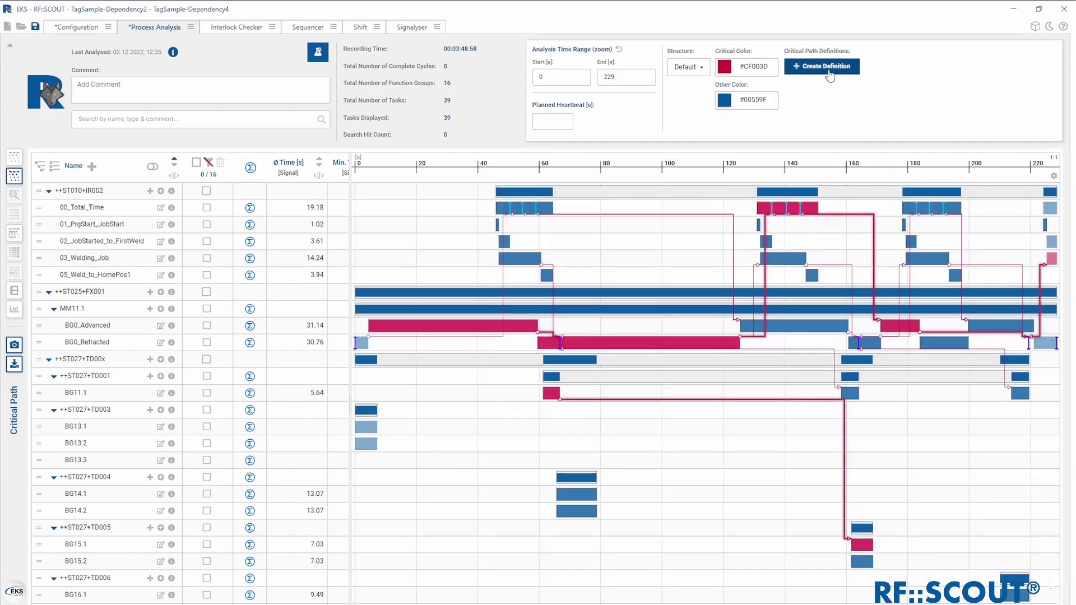
click(829, 67)
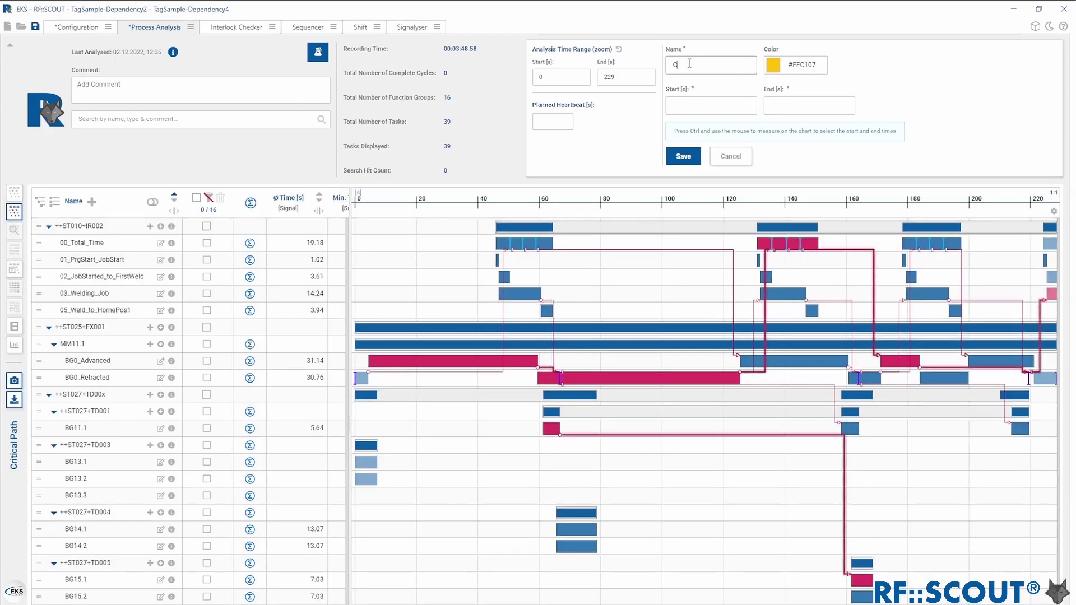
click(772, 65)
click(827, 103)
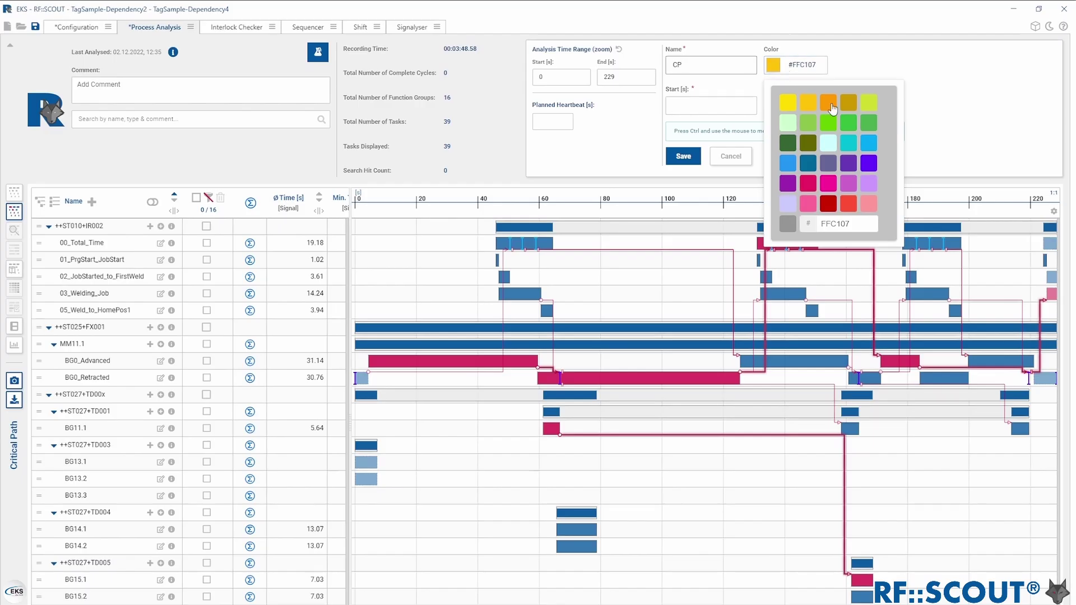
click(751, 90)
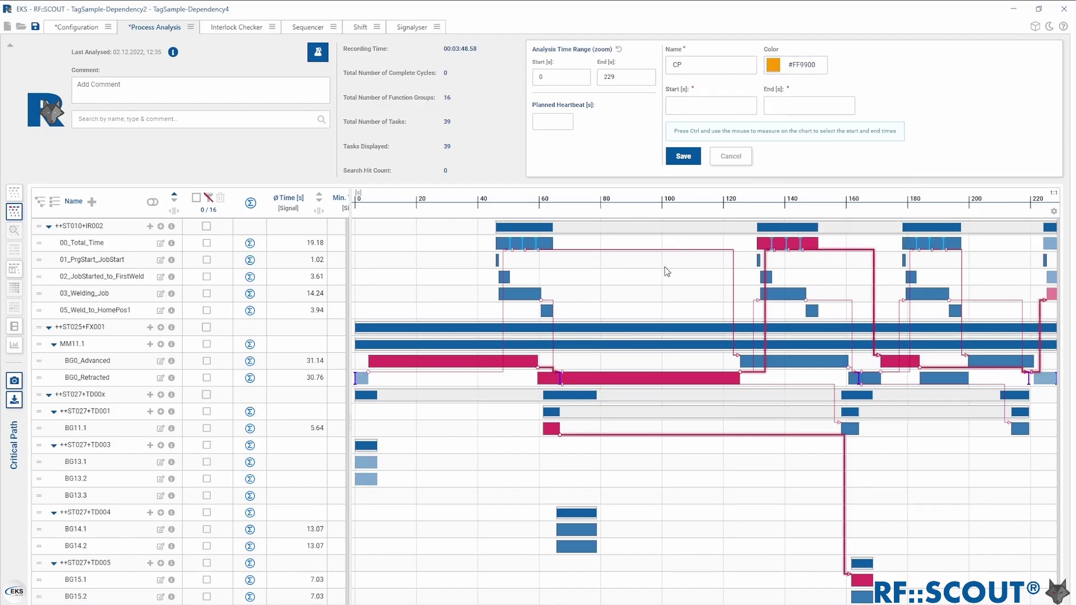
- Mark the CP definition's time range on the chart, adjust it to 80–210 s and save the definition
drag(610, 293, 981, 289)
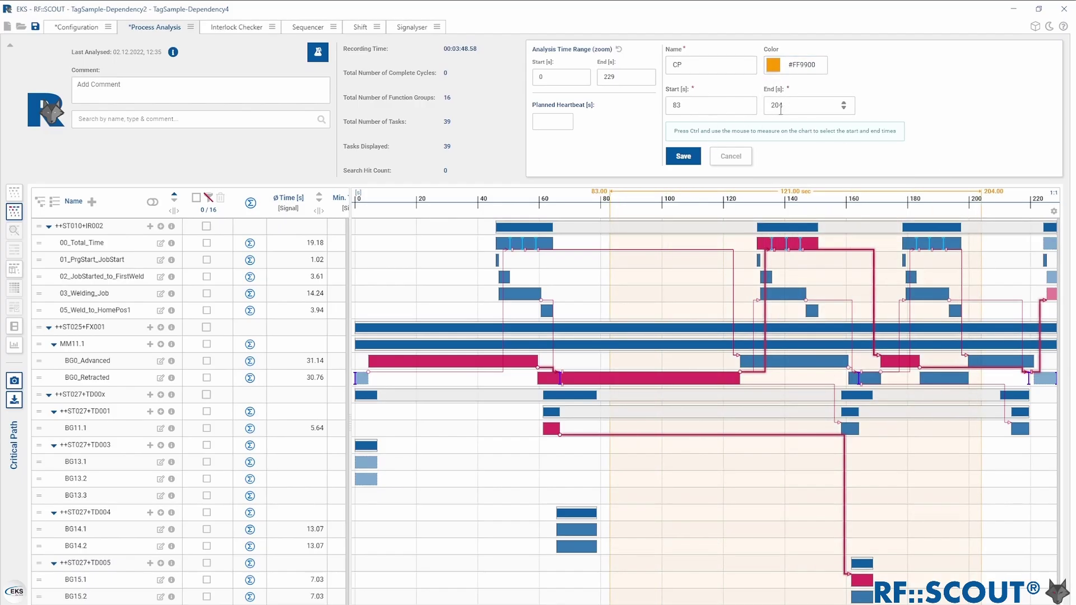
key(shift+Tab)
text(210)
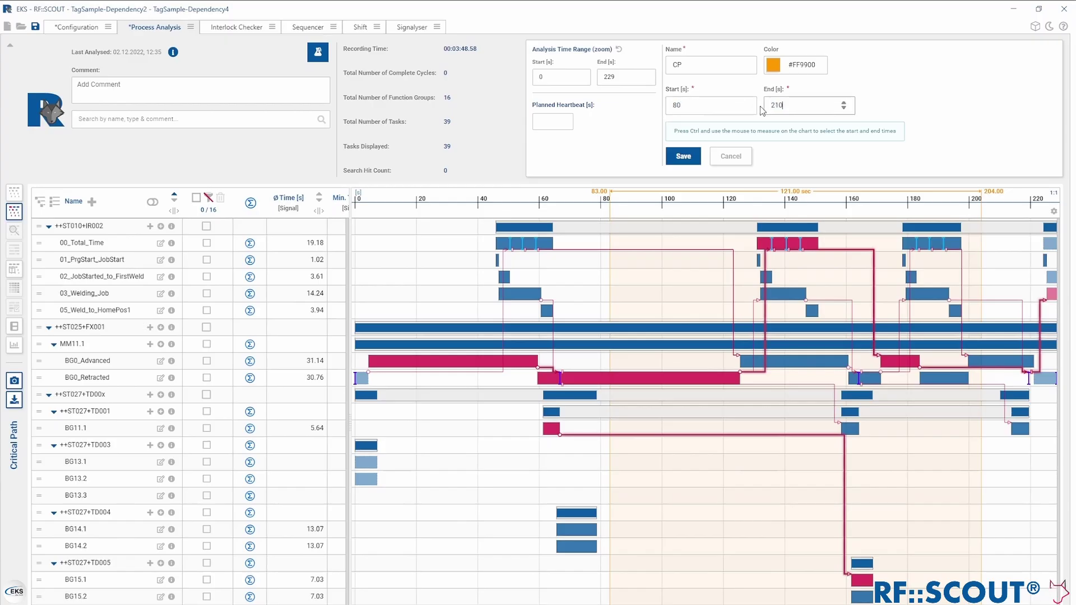
click(683, 157)
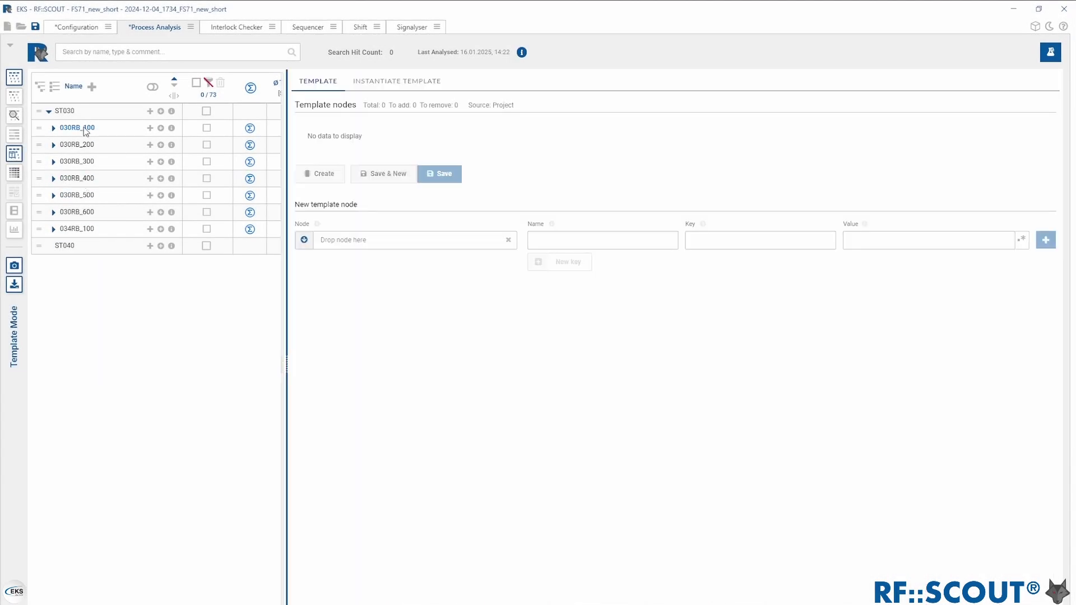
- Set 030RB_100 as the new template node and define its variable Station with key Stat and value 030
drag(83, 127, 456, 241)
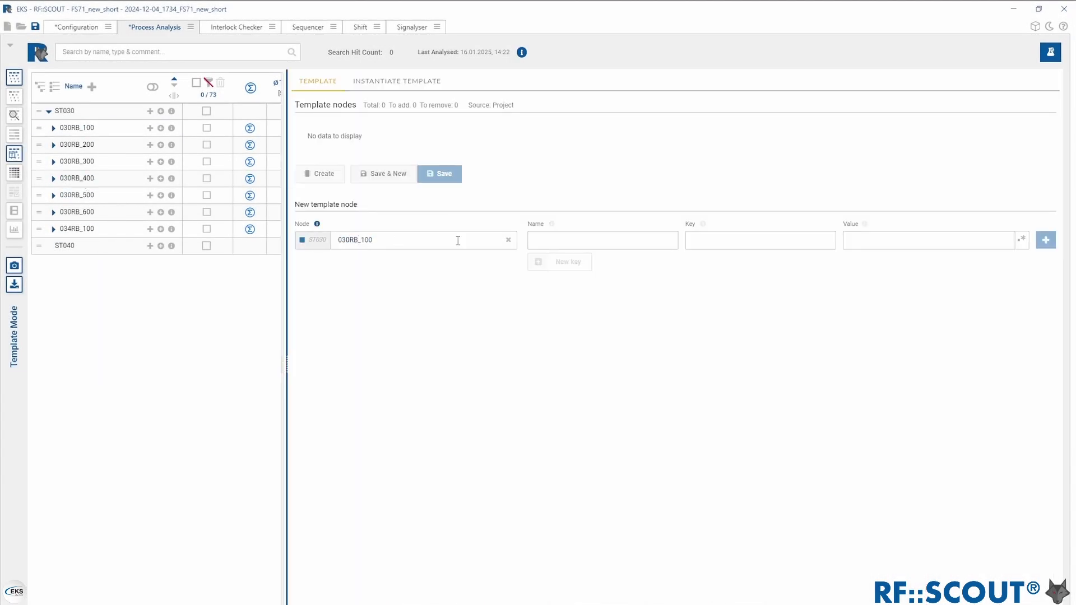
click(547, 239)
text(Station)
click(701, 241)
click(872, 240)
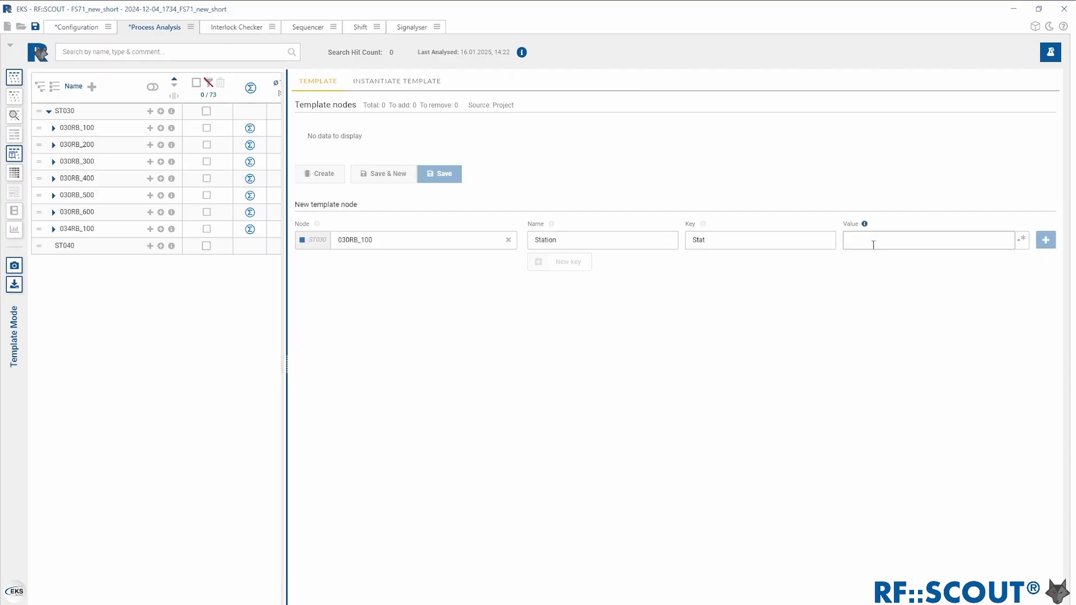
text(030)
- Add a second variable Robot with key Rob and value RB_100, then add the node and create the template
click(552, 262)
click(554, 272)
text(Robot)
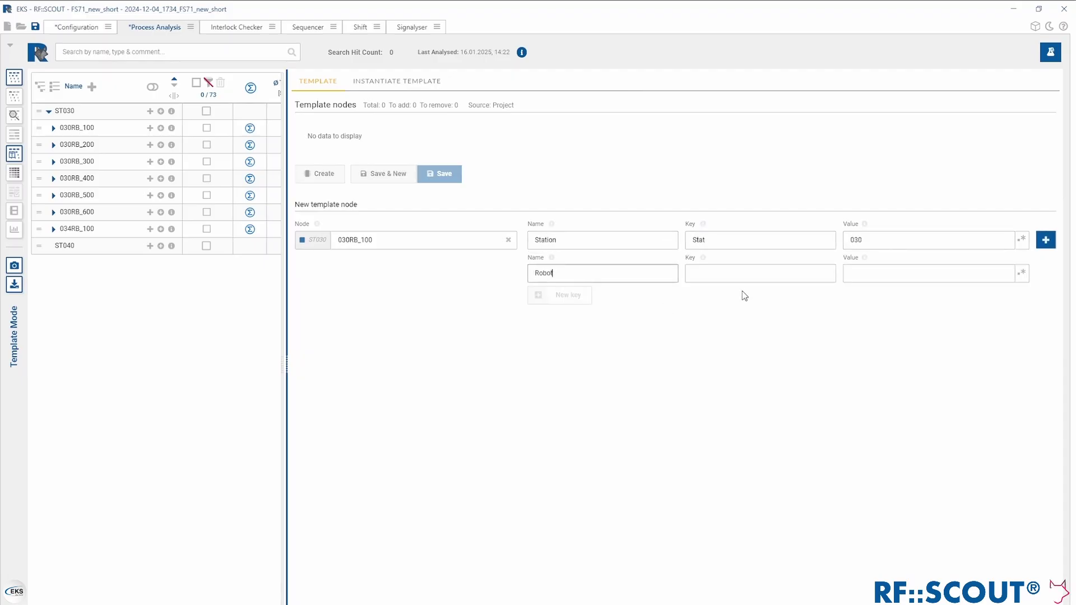
click(720, 273)
text(Rob)
click(903, 274)
text(RB_)
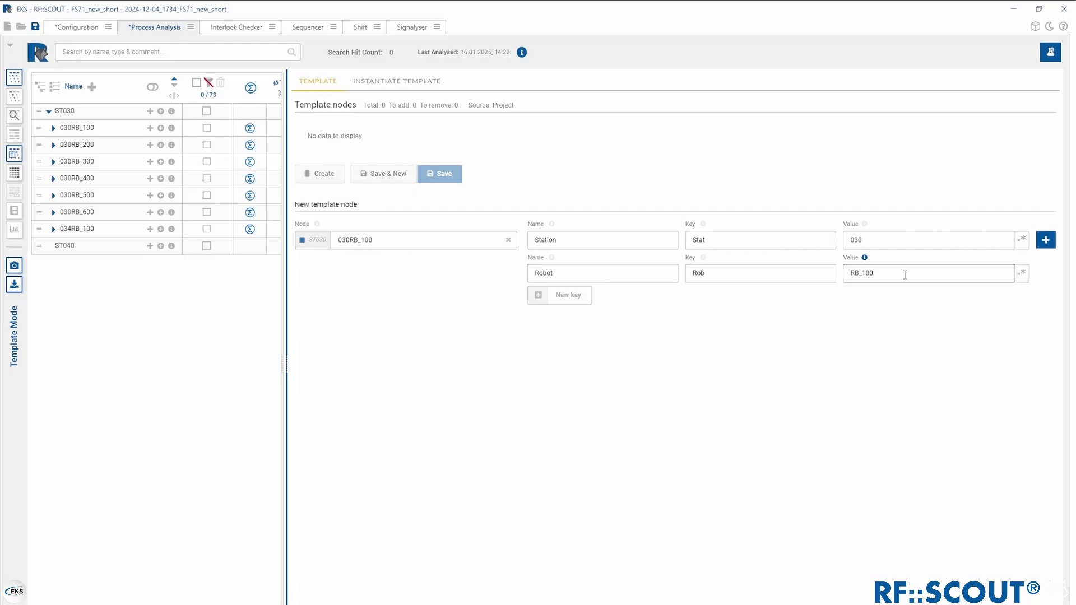
text(100)
click(1046, 240)
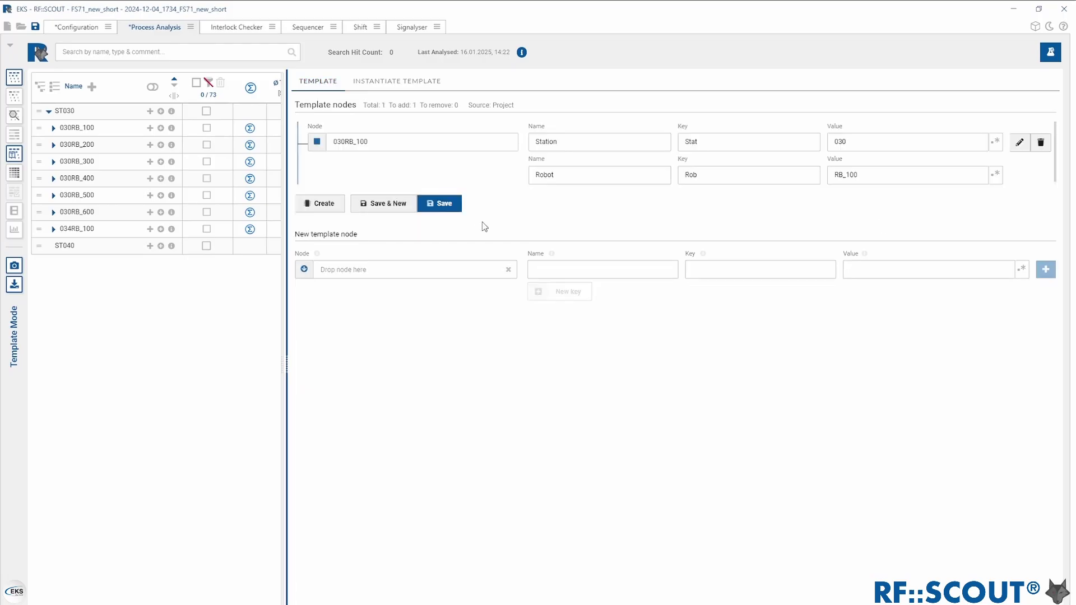
click(309, 204)
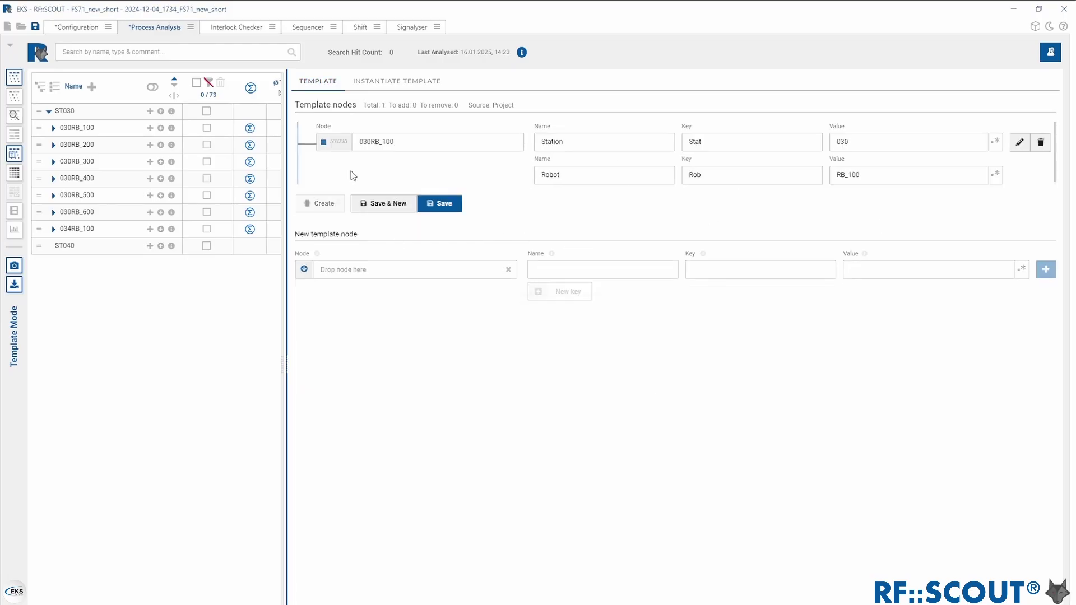
- Set up a template instance of (STAT)(ROB) under superior node ST040, replacing Stat with 040 and Rob with RB_100
click(383, 83)
drag(65, 246, 393, 384)
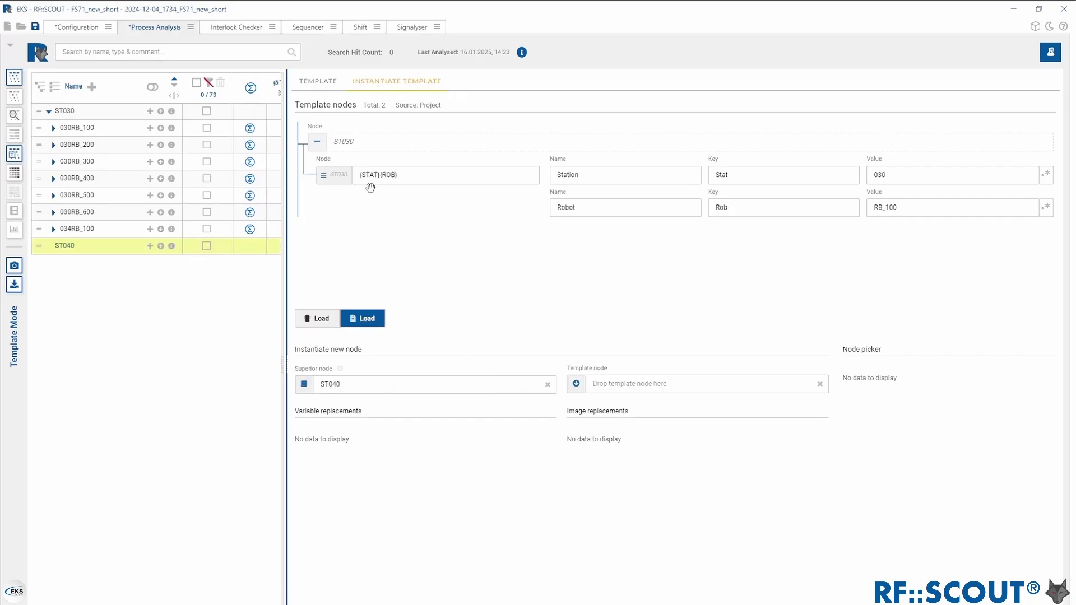
drag(381, 176, 635, 384)
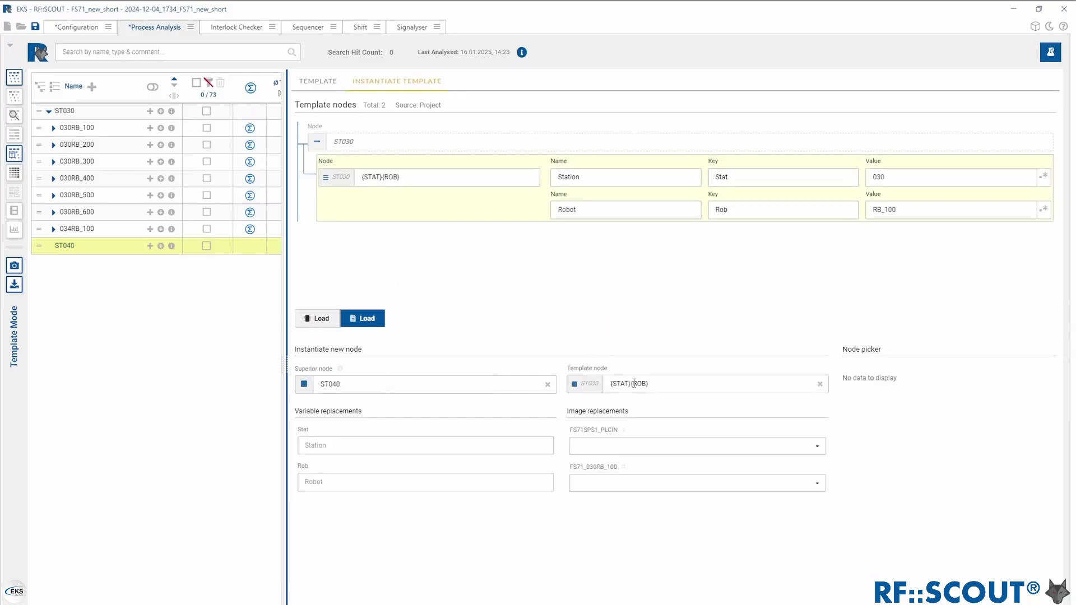
click(341, 481)
text(RB_100)
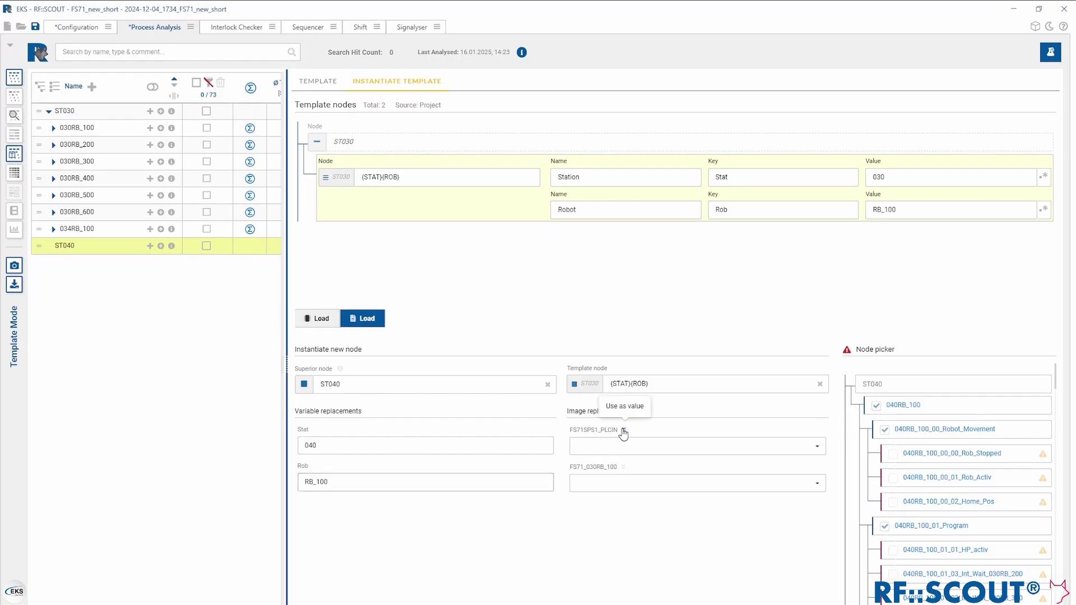
- Set the image replacements to FS71SPS1_PLCIN and FS71_040RB_100, and deselect the 040RB_100_01_Program branch in the node picker
click(722, 487)
click(629, 576)
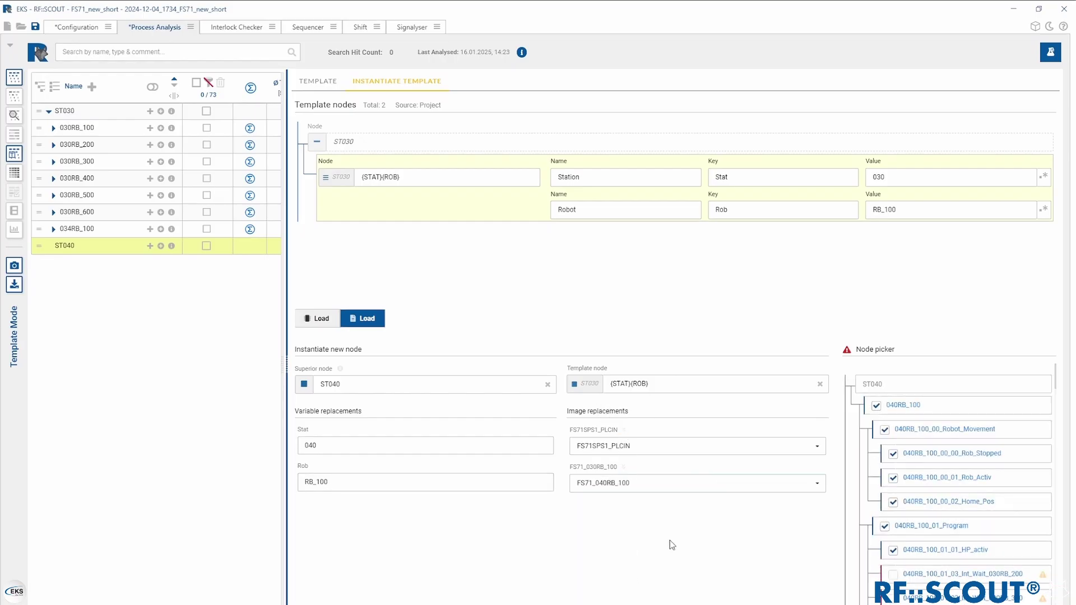
mouse_move(1043, 582)
scroll(884, 527, down, 15)
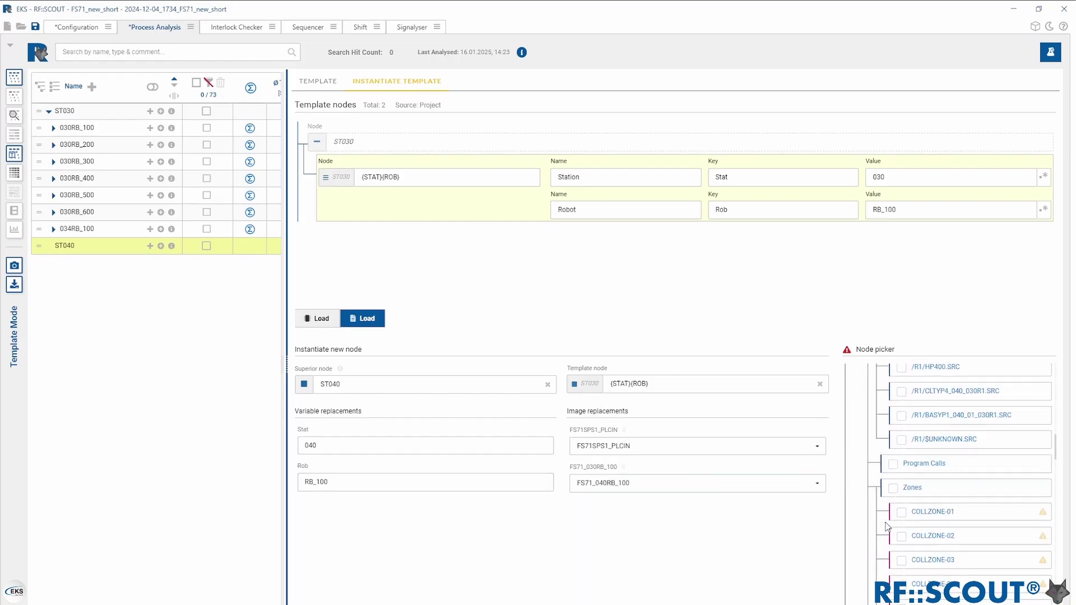
scroll(884, 527, up, 15)
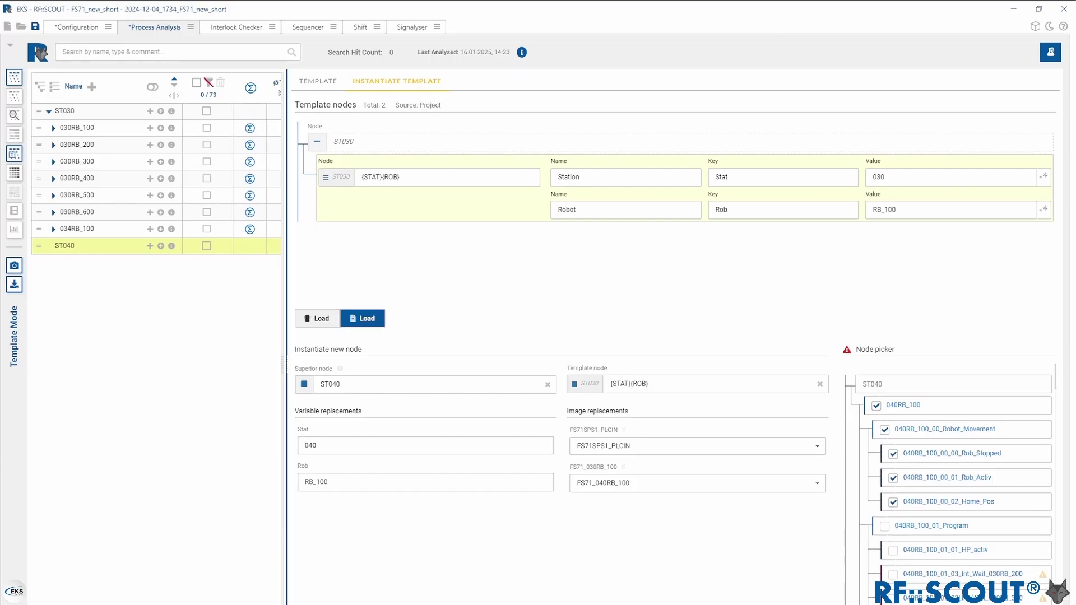
- Expand the new ST040 node and its 040RB_100 robot branch, and switch to the activity diagram
click(49, 248)
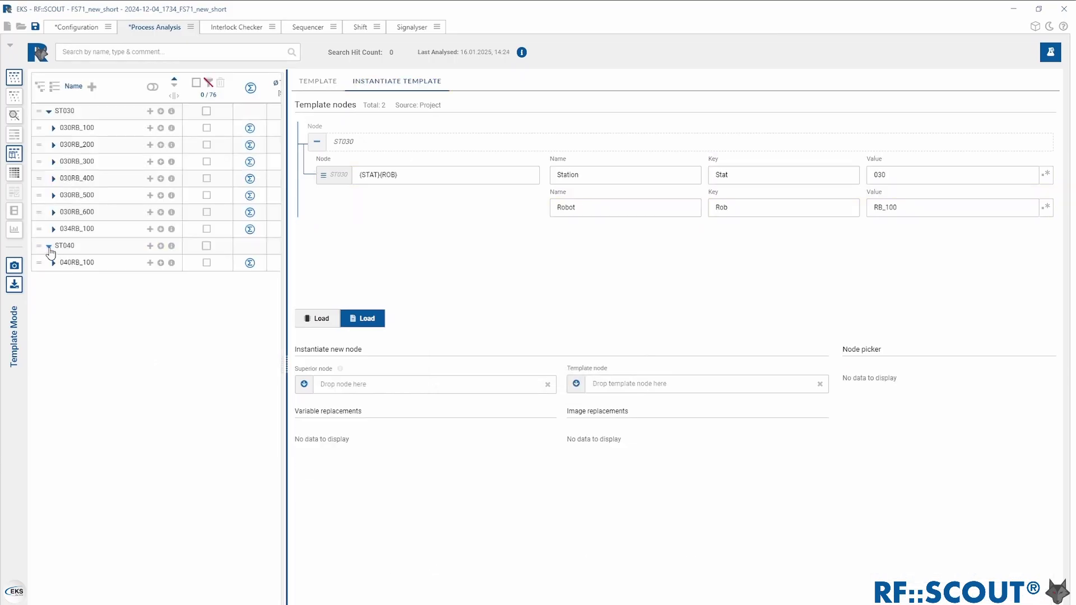
click(14, 78)
click(53, 262)
click(58, 279)
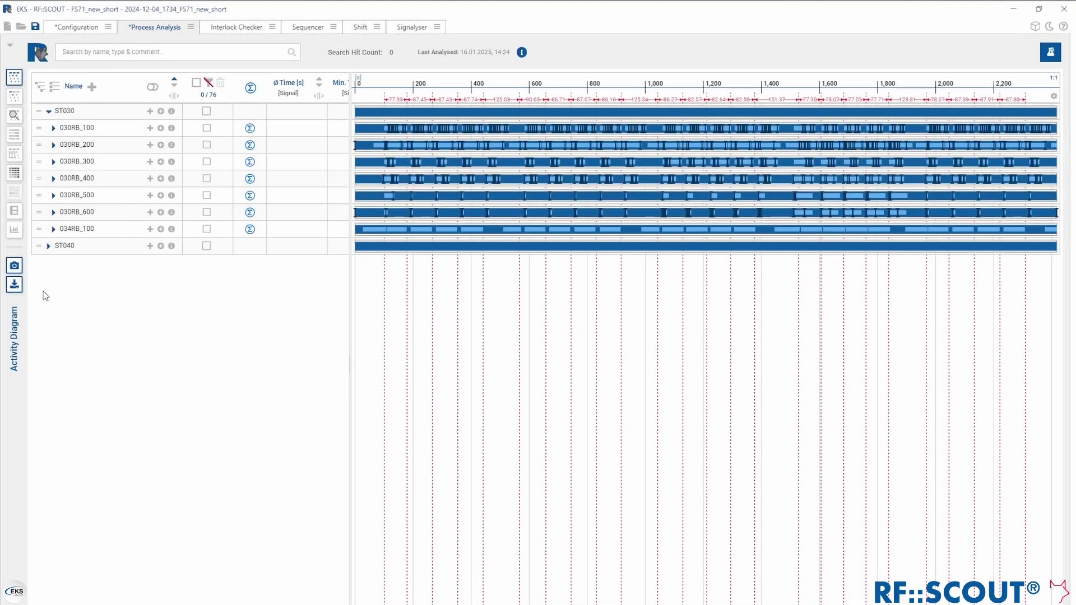
- Export the process analysis as an HTML report and open the exported index.html
click(14, 285)
click(425, 315)
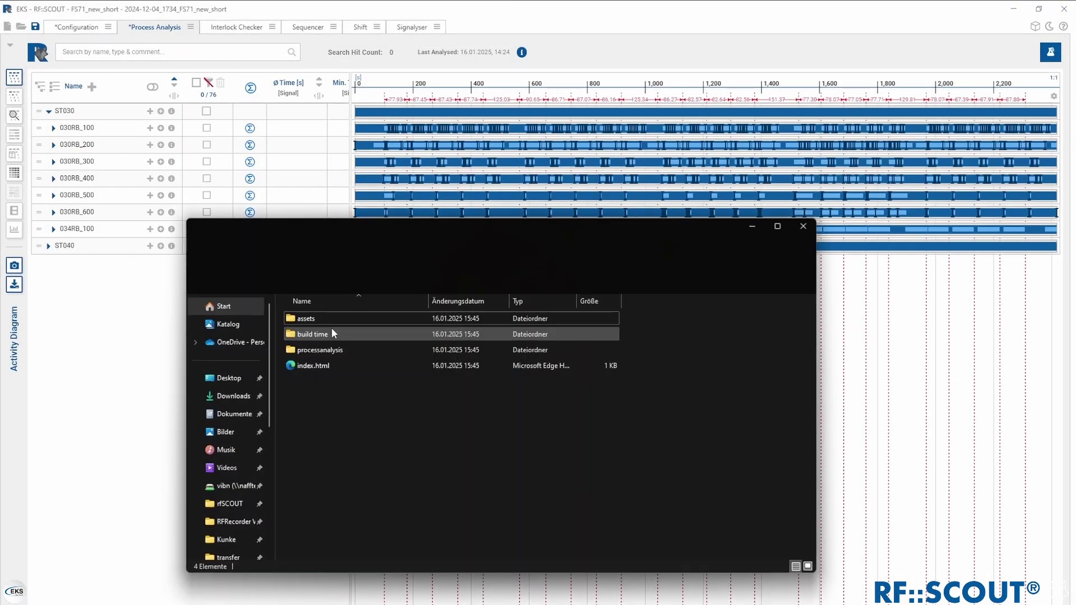
double_click(307, 366)
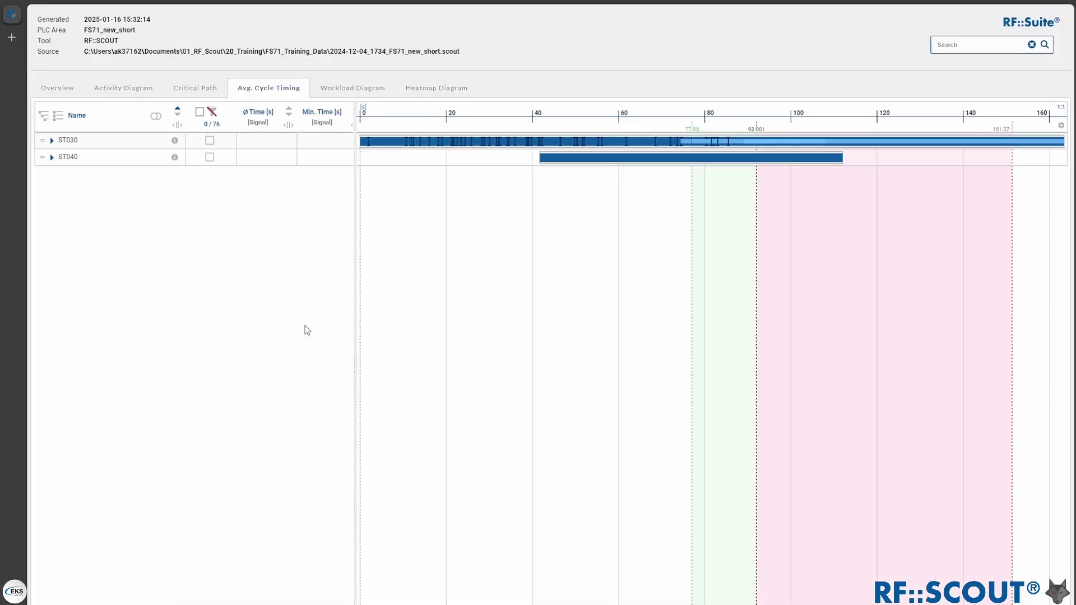
- View the report's overview and expand ST040 down to the 040RB_100 robot movement signals in the activity diagram
click(55, 90)
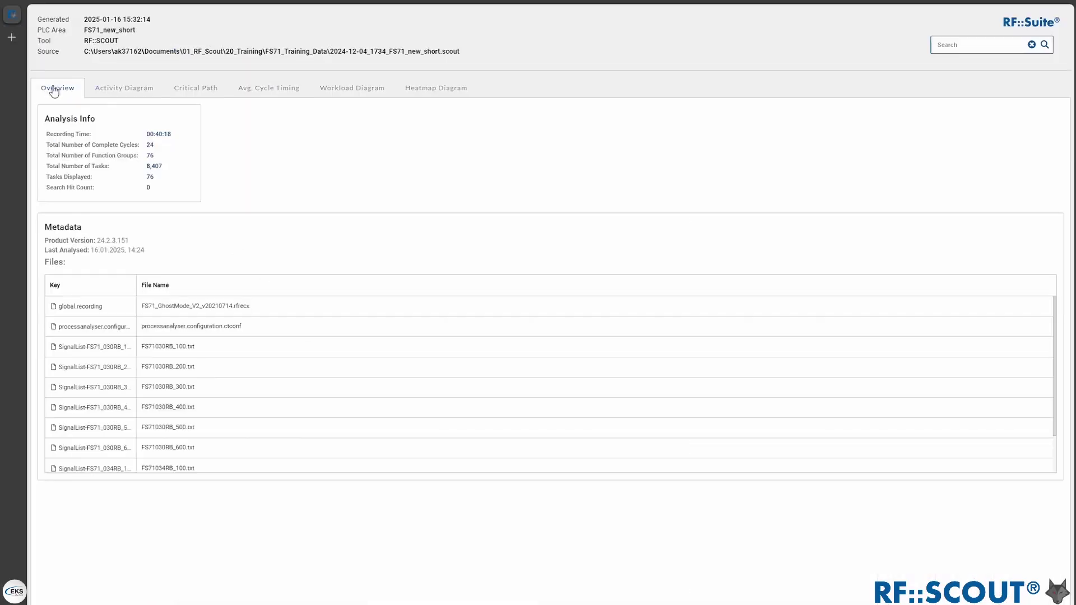
click(124, 88)
click(52, 157)
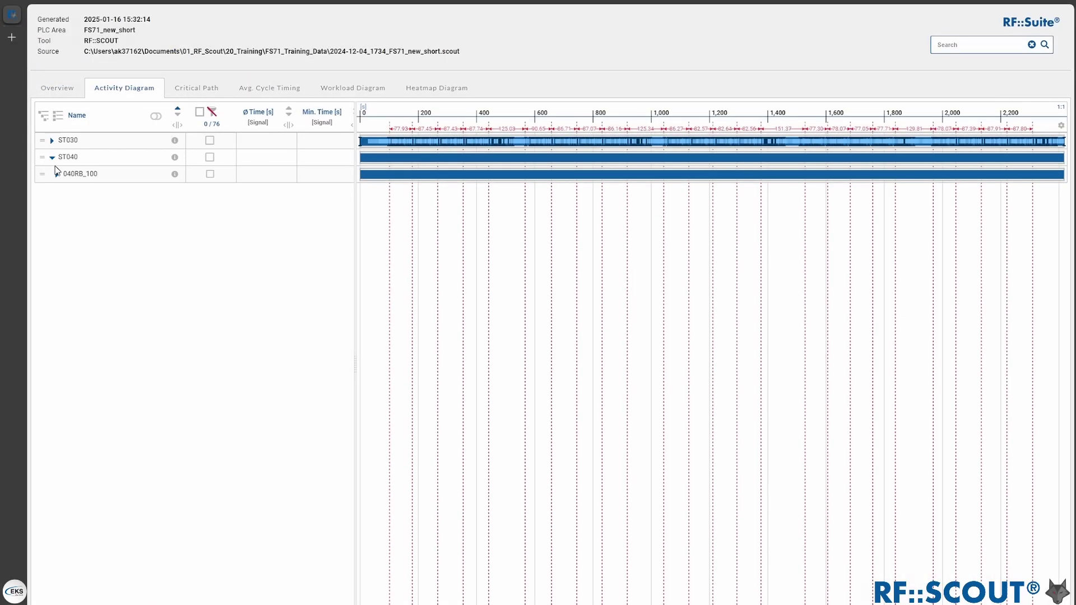
click(57, 173)
click(62, 191)
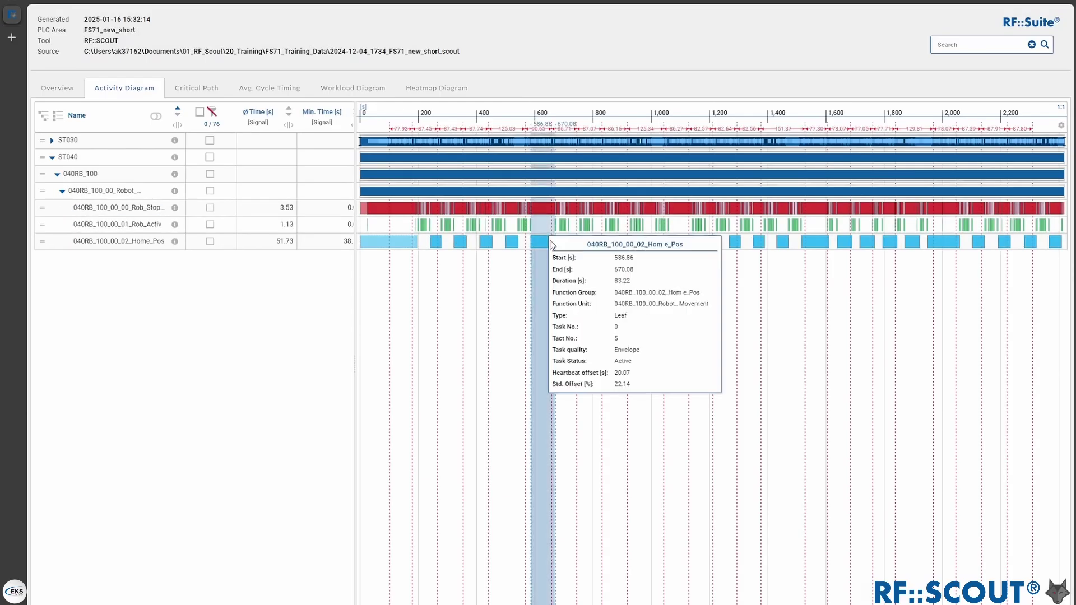
- Enable the display of task durations in the report's activity diagram for the 040RB_100 movement tasks
mouse_move(602, 233)
scroll(617, 233, down, 5)
scroll(616, 232, up, 12)
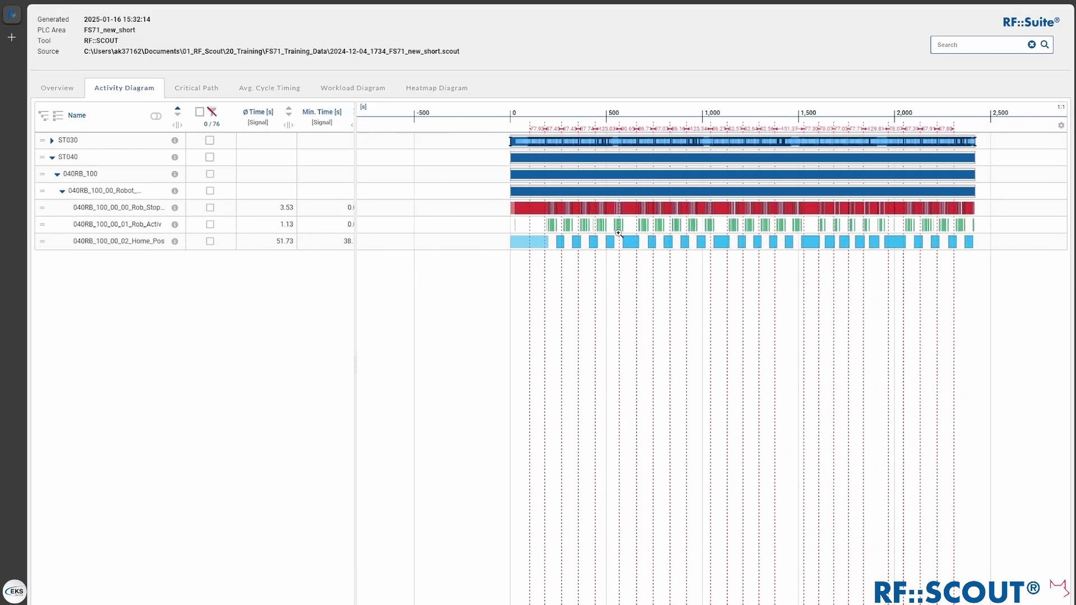
scroll(617, 237, up, 3)
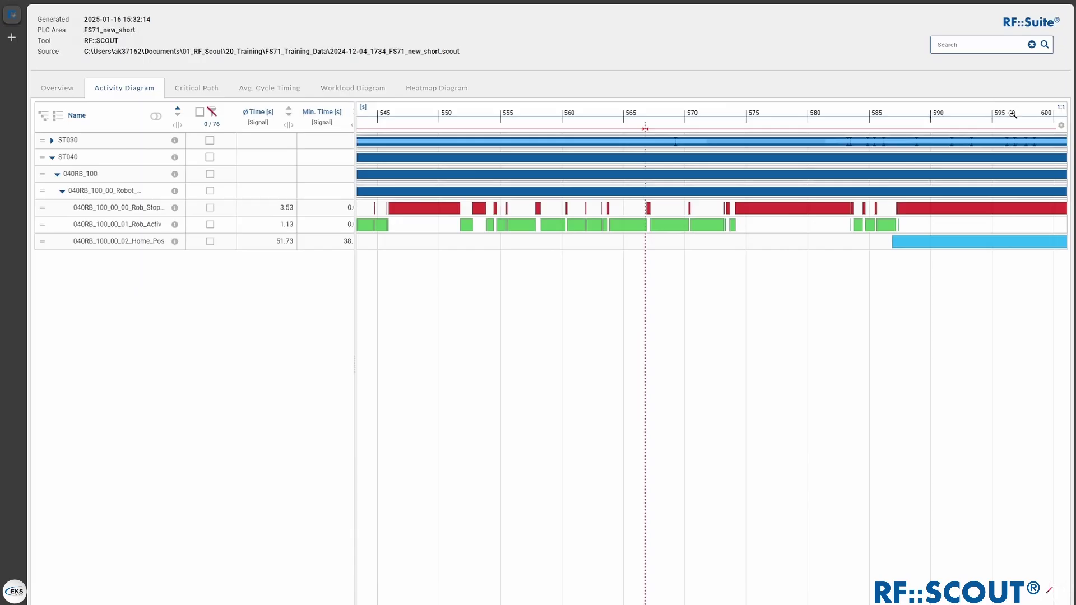
click(1061, 125)
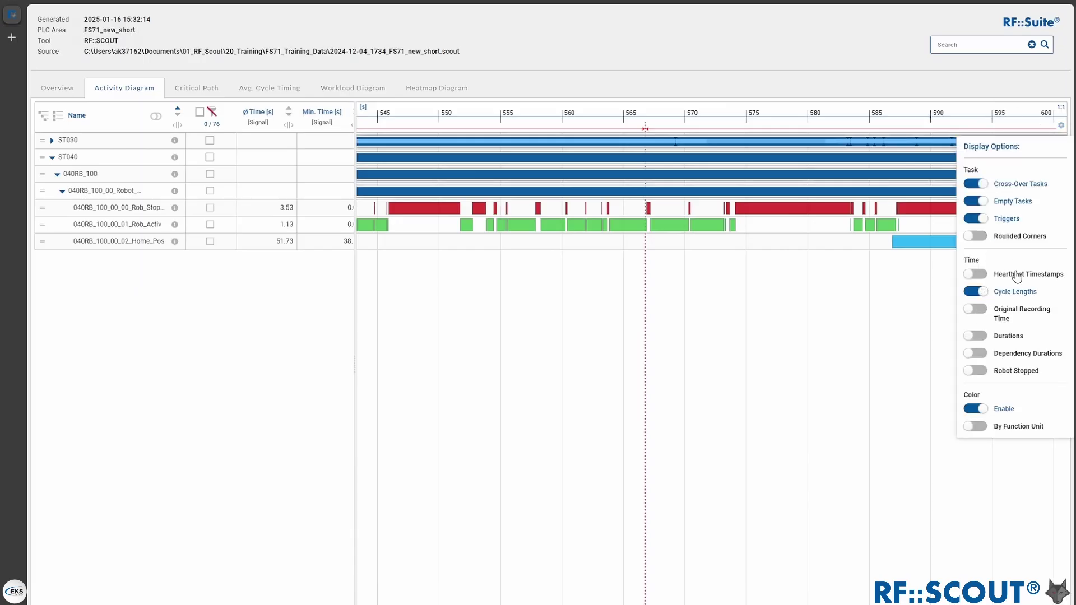
click(975, 336)
scroll(667, 287, down, 2)
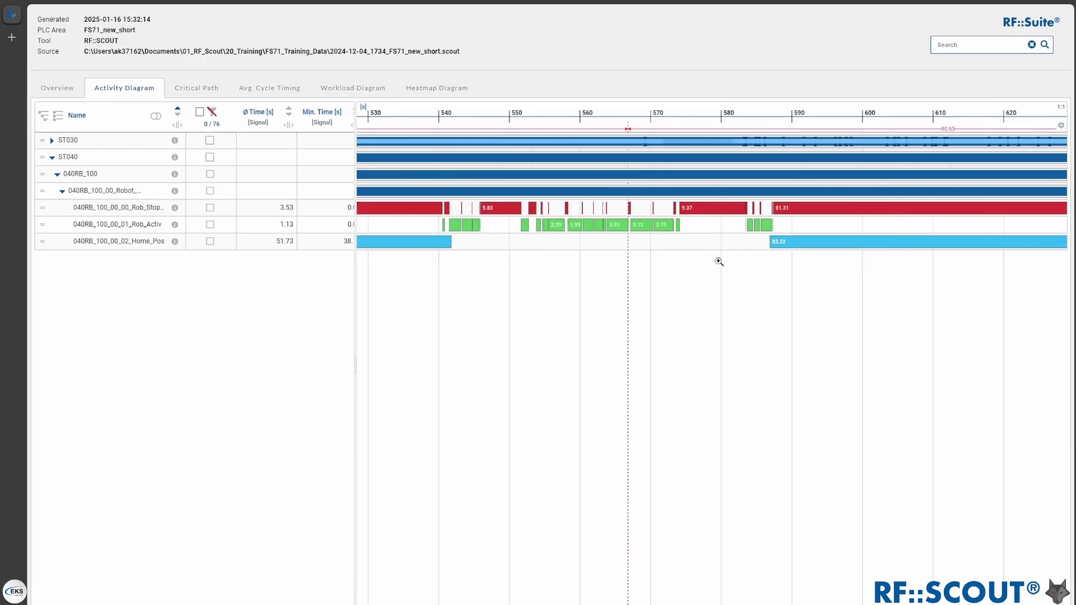
- Inspect the definition of 040RB_100_00_01_Rob_Activ and look through the report's critical path, average cycle timing, workload, heatmap and overview pages
scroll(629, 247, left, 8)
click(125, 225)
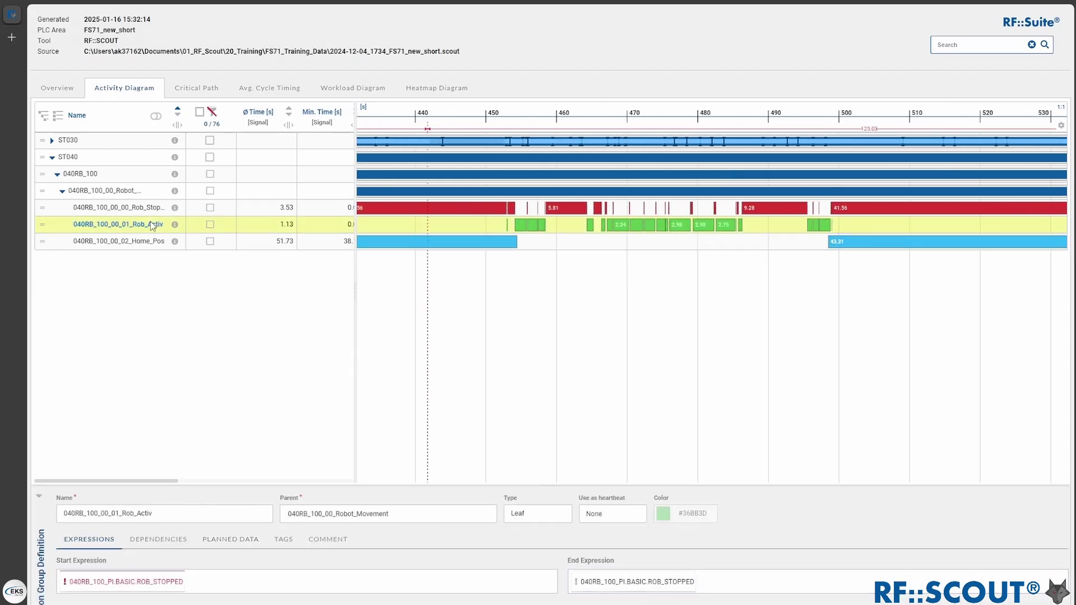
click(195, 89)
click(258, 91)
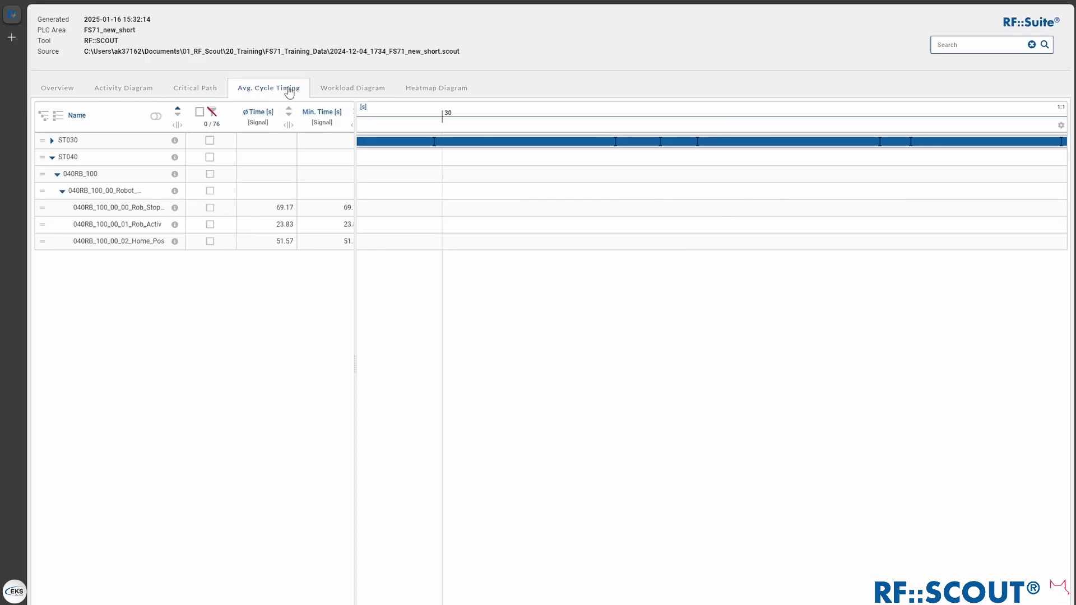
click(369, 95)
click(436, 92)
click(56, 93)
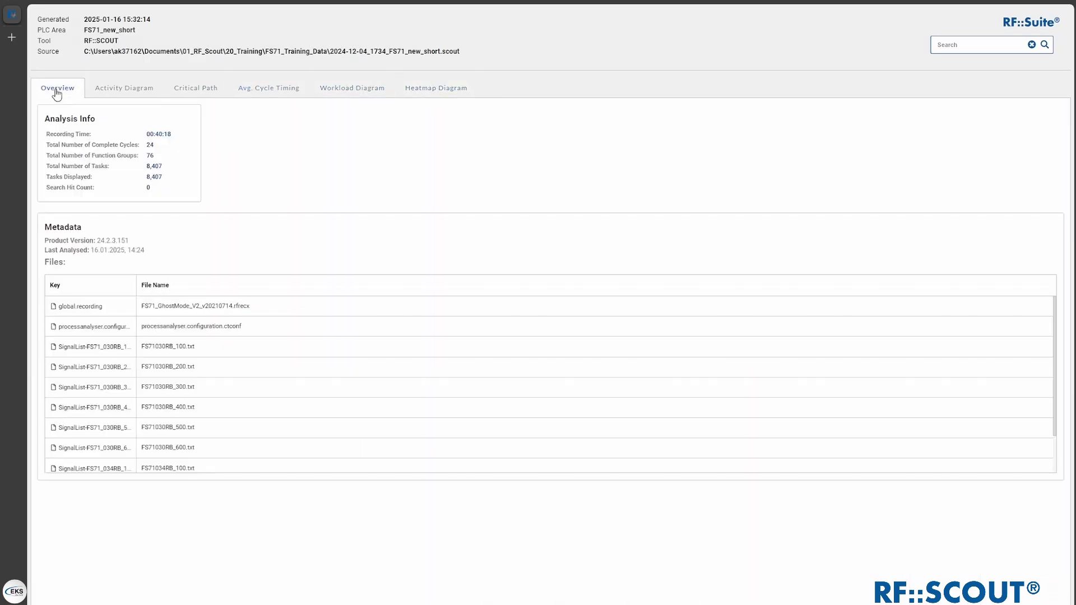
click(150, 95)
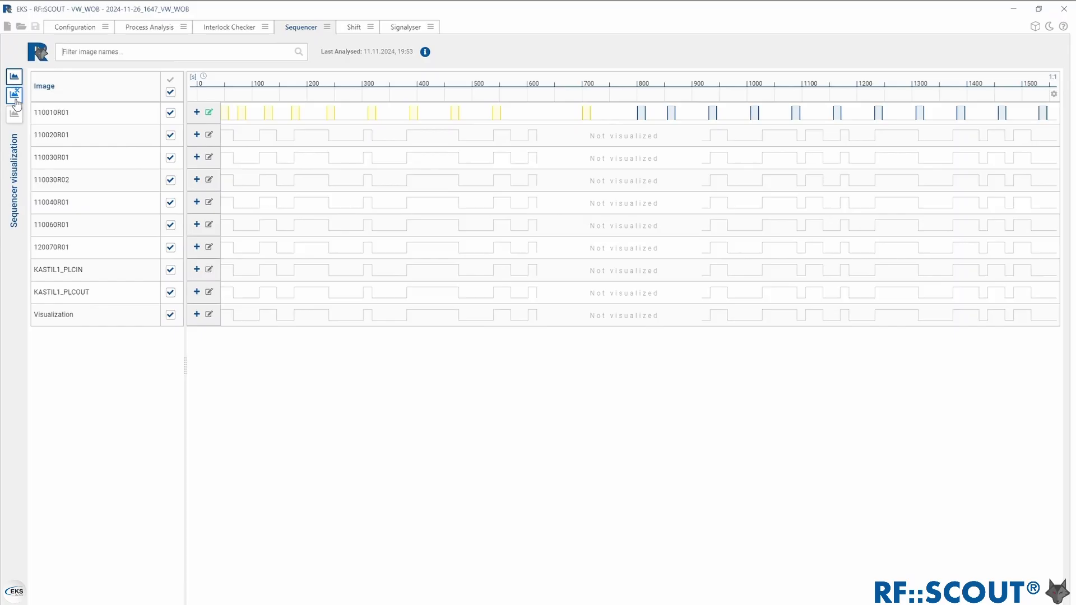
- Look through the Sequencer's trim and rearrange modes of the VW_WOB project and return to its visualization
click(15, 95)
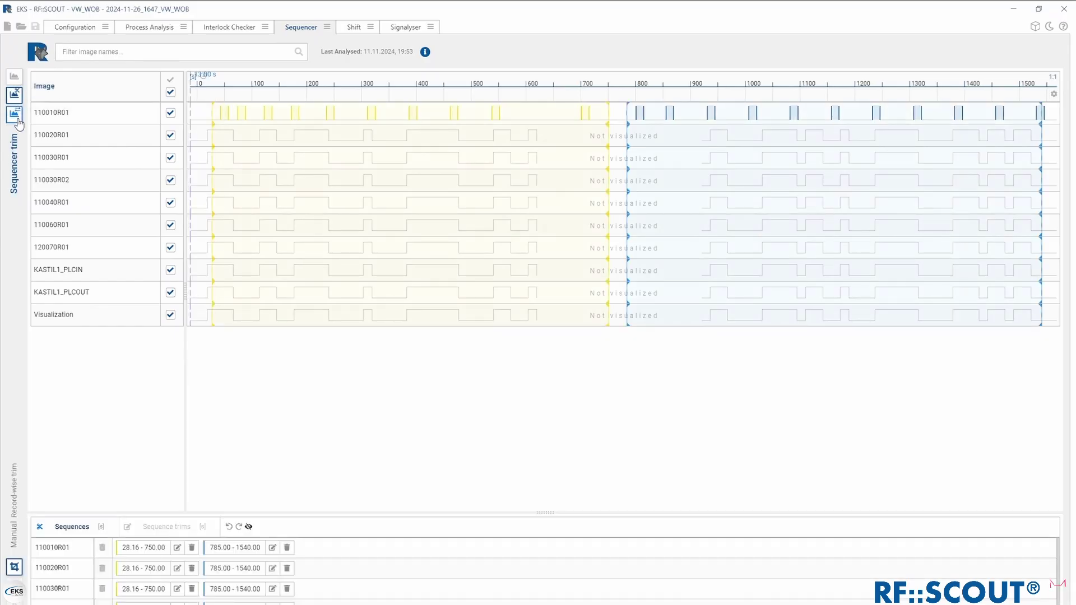
click(19, 121)
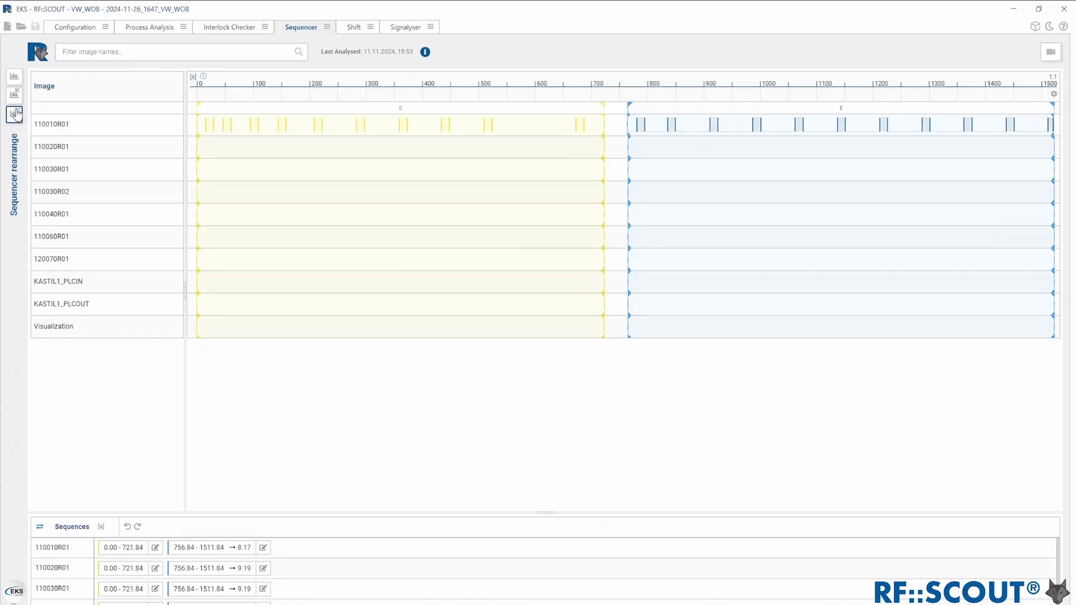
click(14, 76)
- Review the project's recording and signal list configuration and return to the Sequencer
click(69, 28)
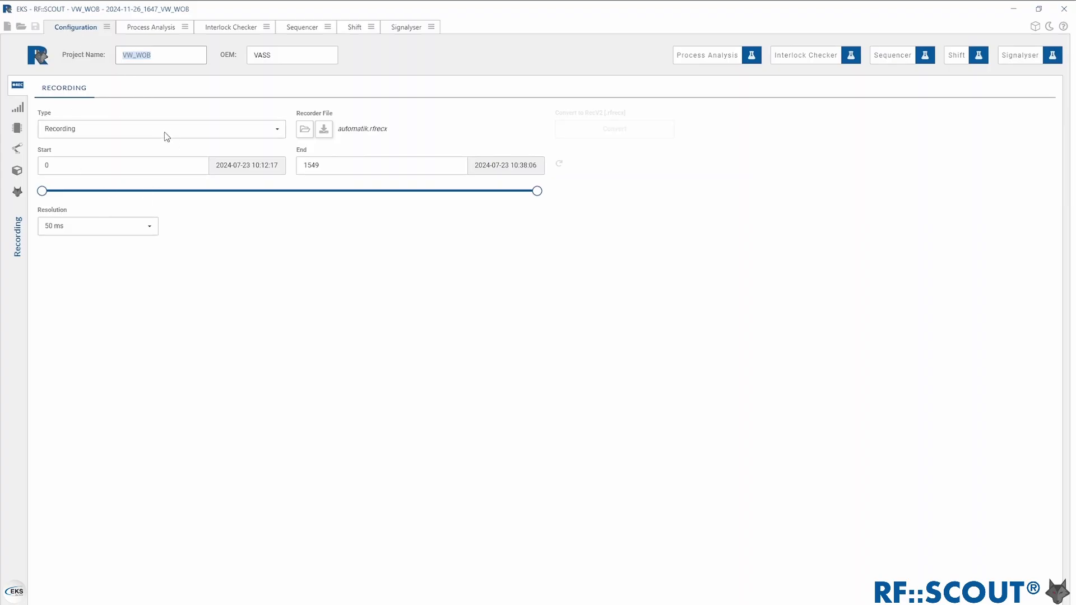
click(15, 107)
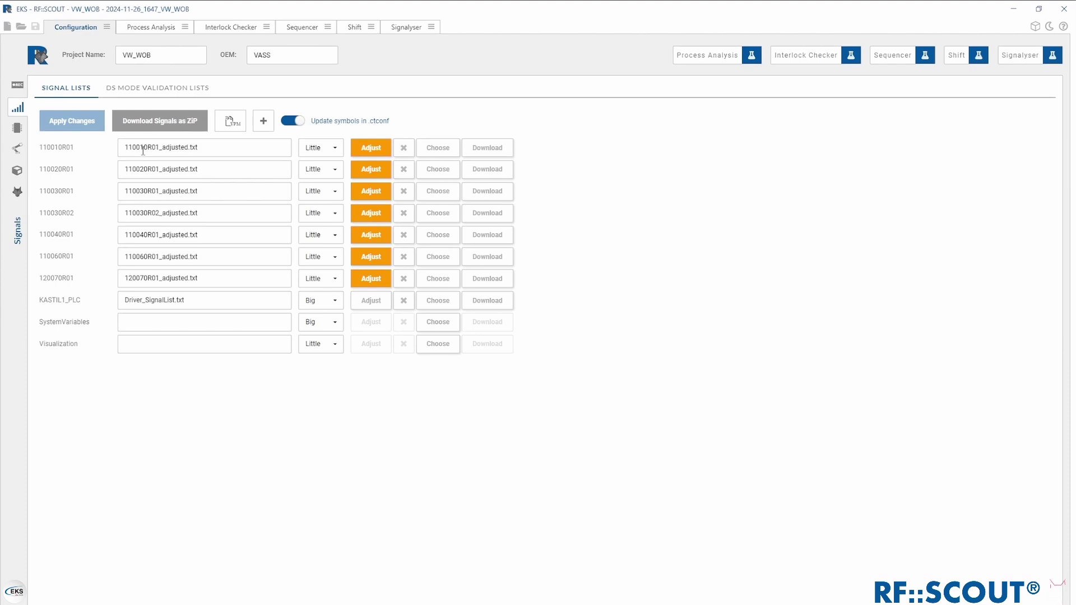
click(303, 27)
click(197, 135)
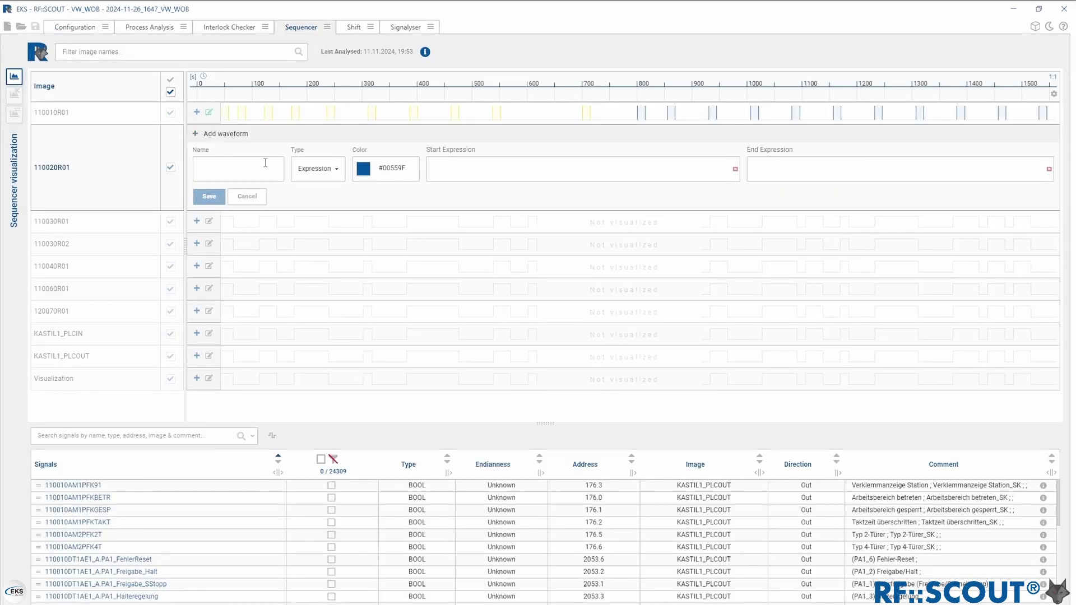
click(329, 171)
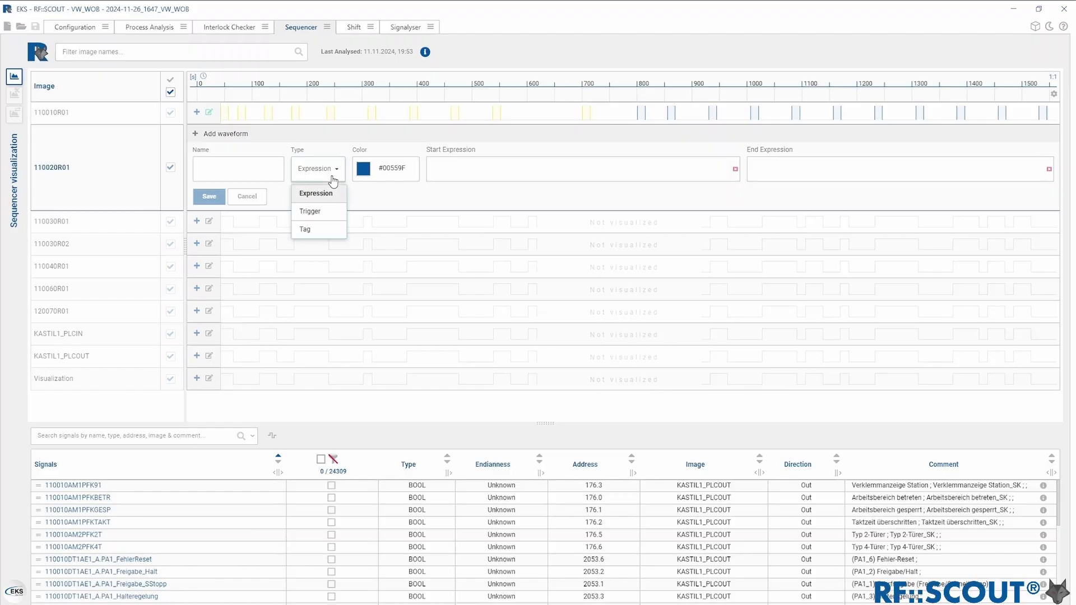
click(252, 200)
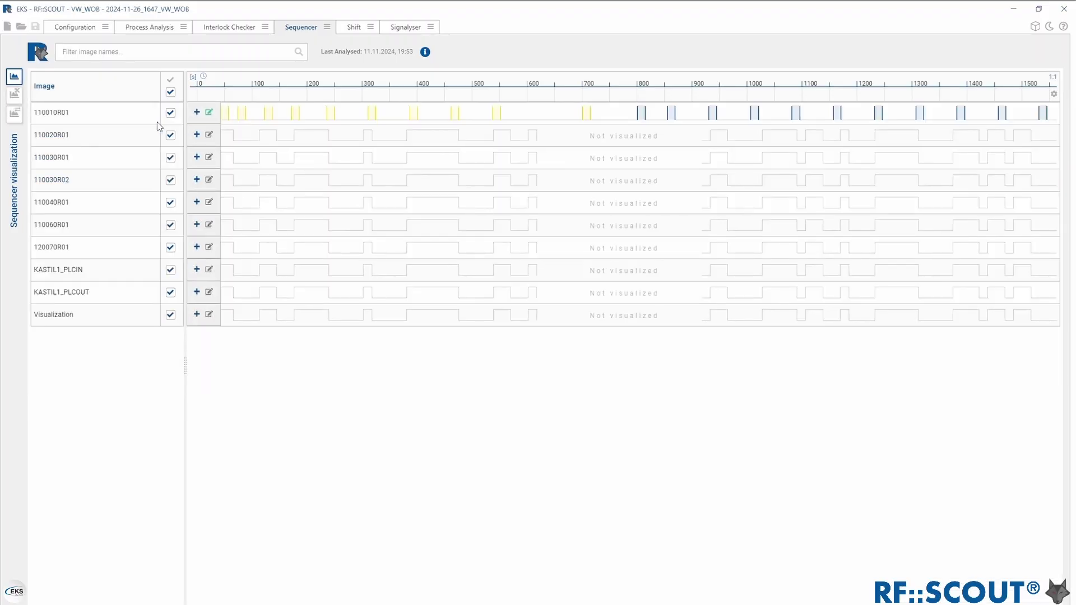
- Add a trim sequence for all images with start 150 s and end 550 s
click(14, 94)
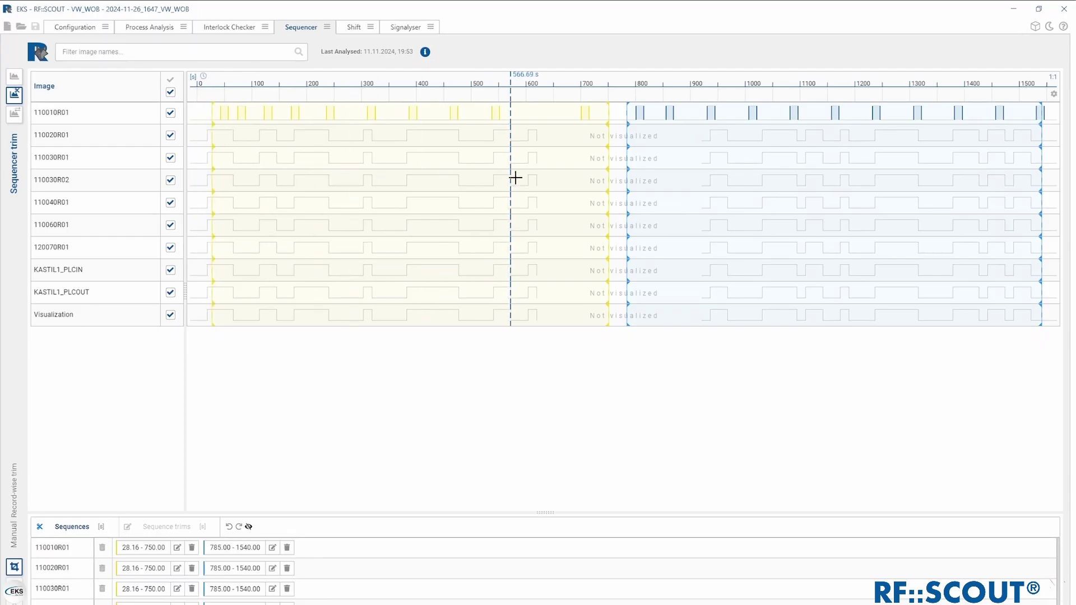
drag(279, 172, 494, 177)
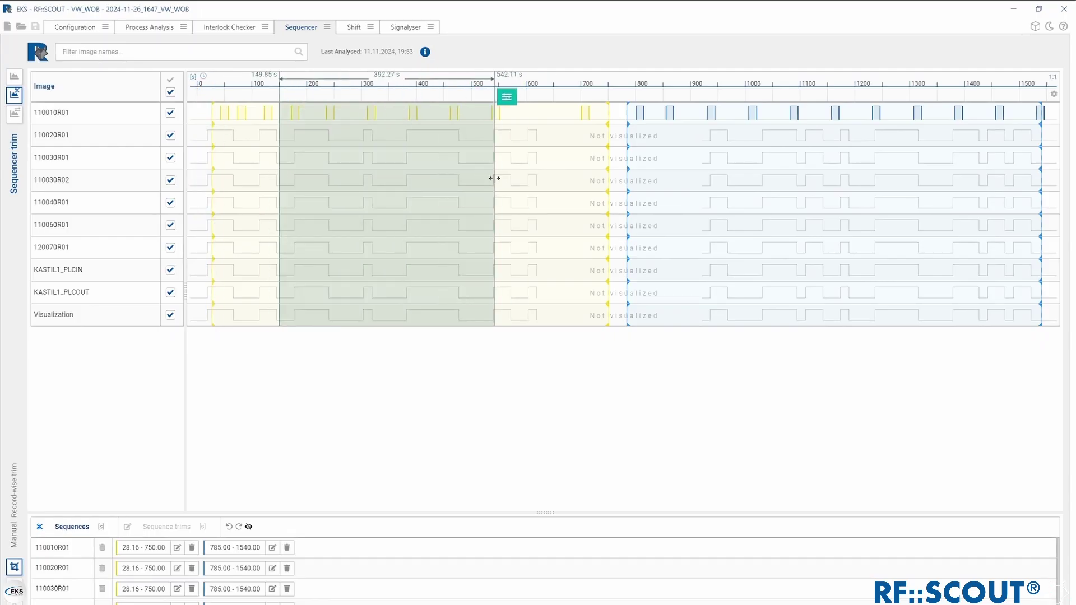
click(506, 97)
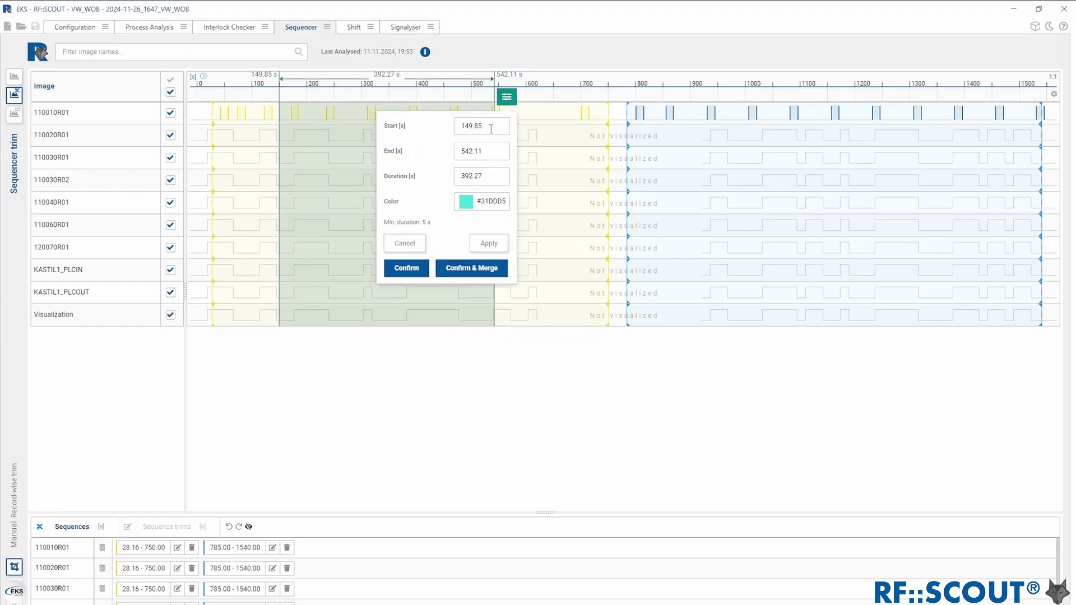
drag(491, 129, 446, 131)
text(150)
key(Tab)
text(550)
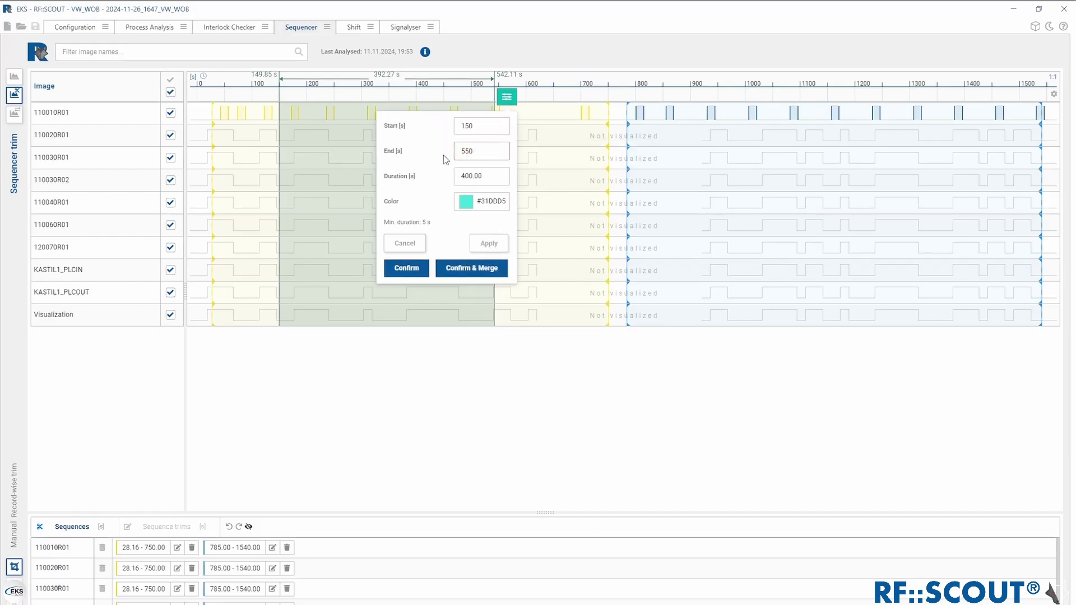
click(407, 268)
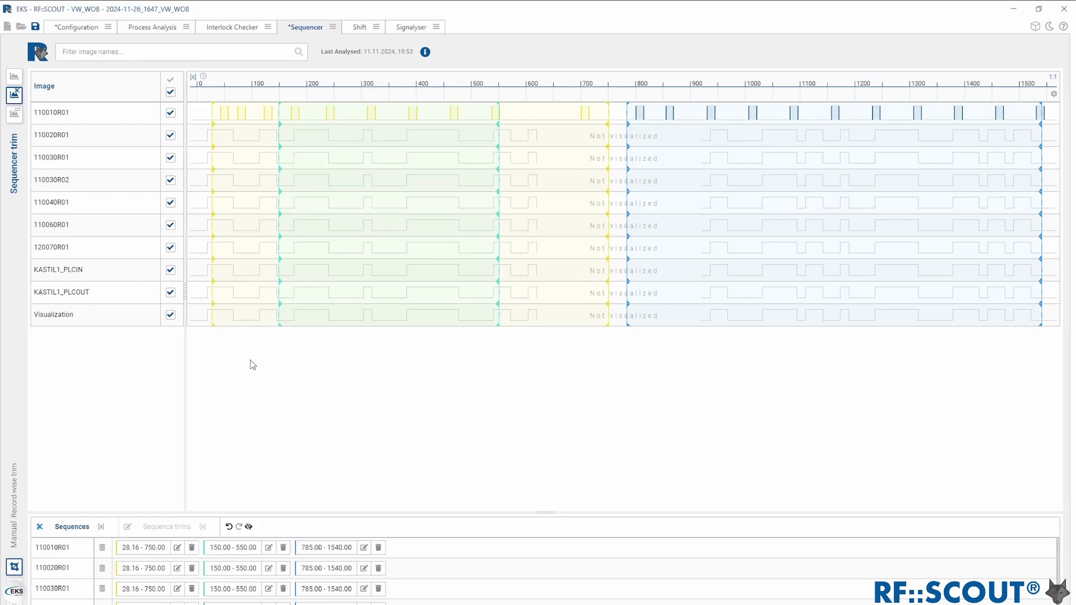
- Rearrange the sequences by moving the turquoise 400-second one behind the blue sequence
click(14, 113)
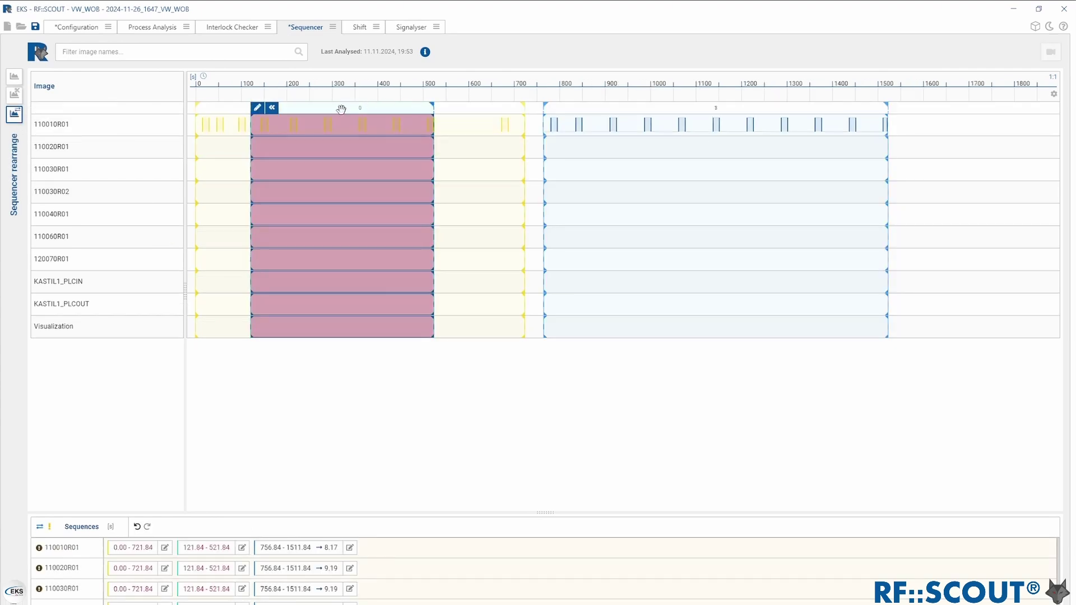
drag(341, 109, 731, 130)
drag(835, 126, 987, 118)
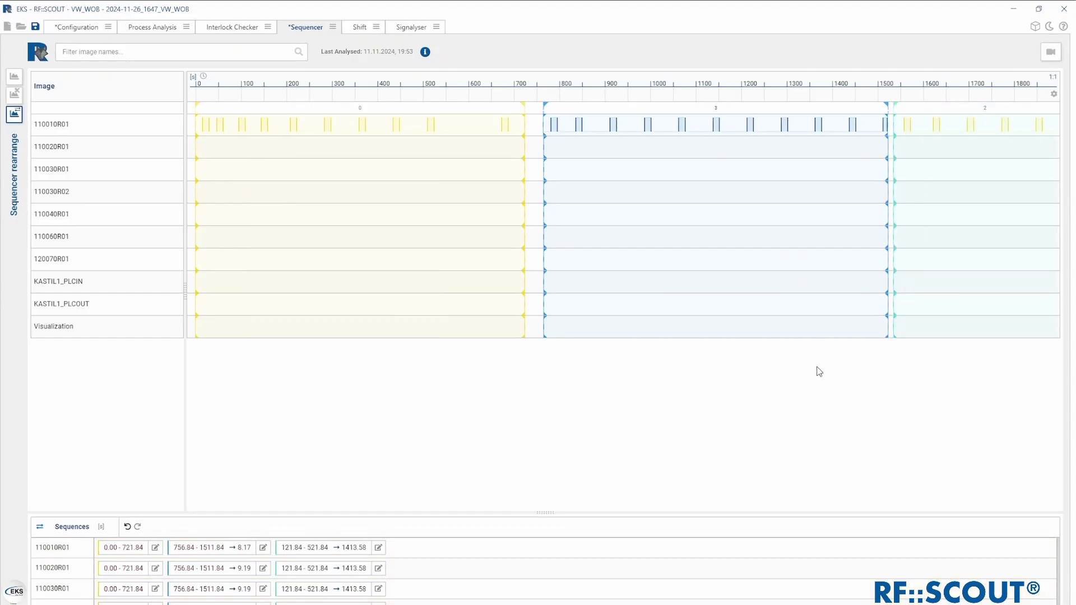
- Snap the blue and the turquoise sequence to the end of their preceding sequences
mouse_move(572, 116)
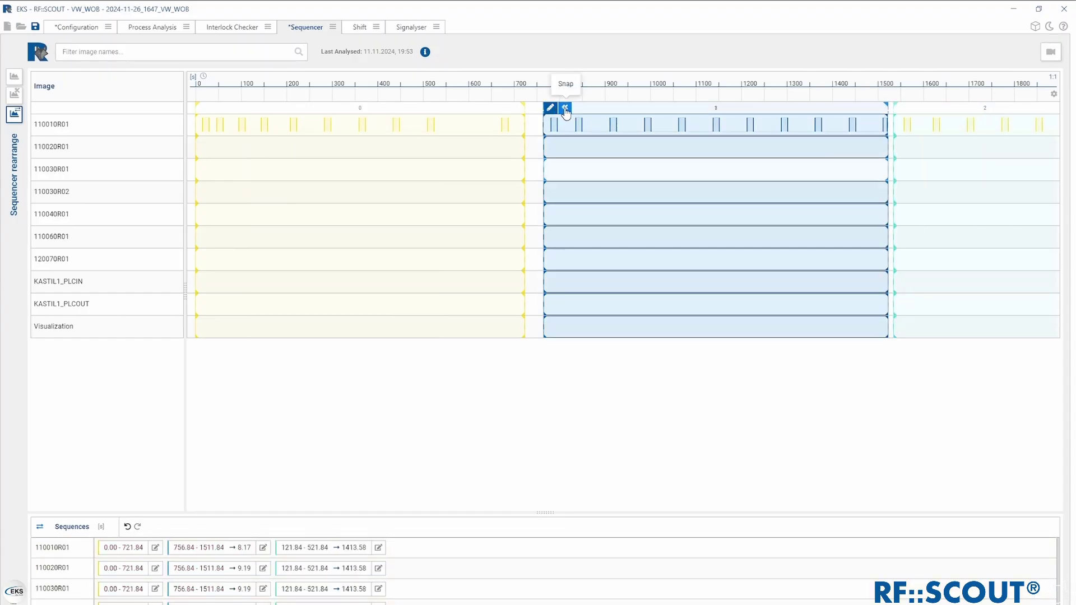
click(565, 107)
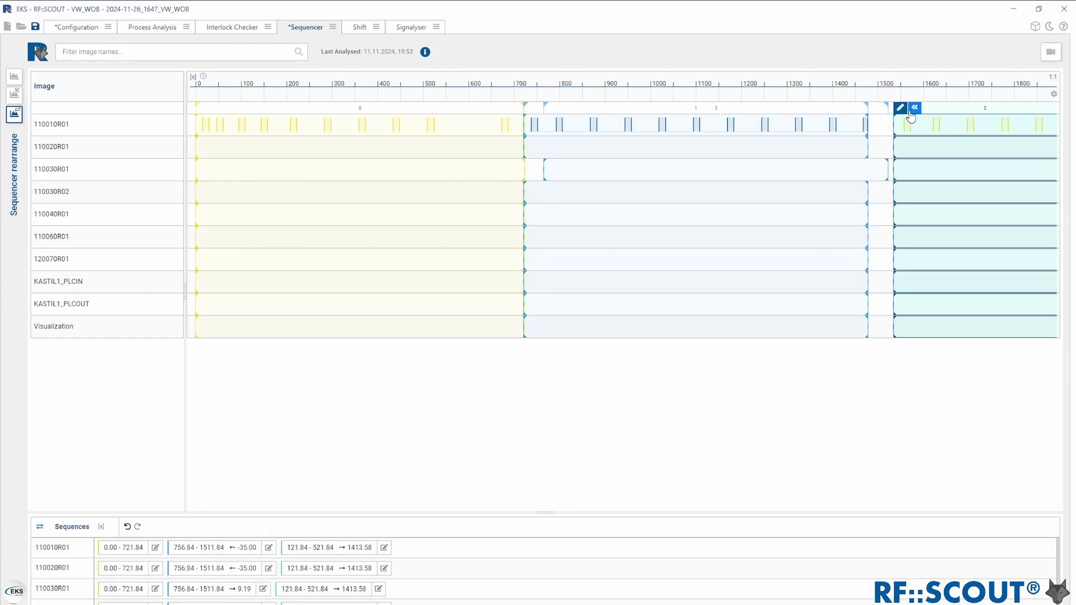
click(917, 124)
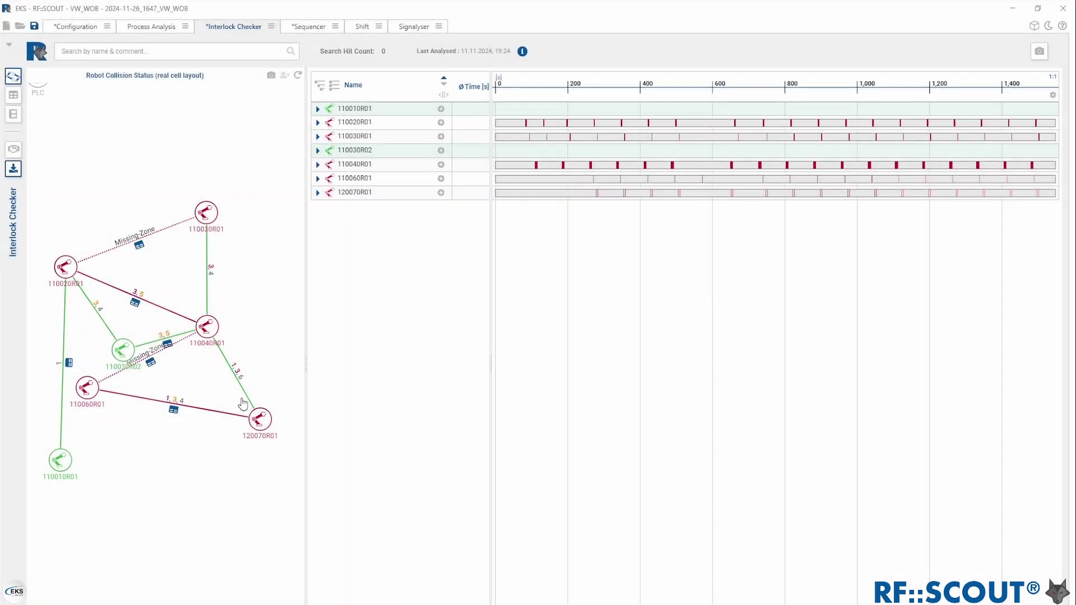
- Open the interlock comparison of robots 110060R01 and 120070R01 and inspect the details of the first collision
click(211, 414)
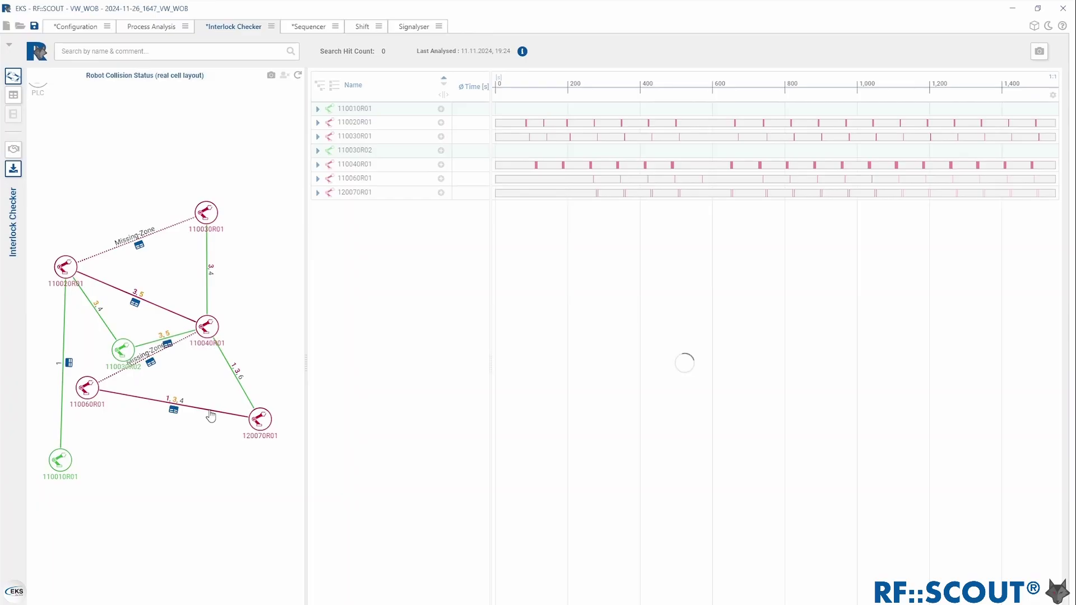
scroll(593, 114, up, 12)
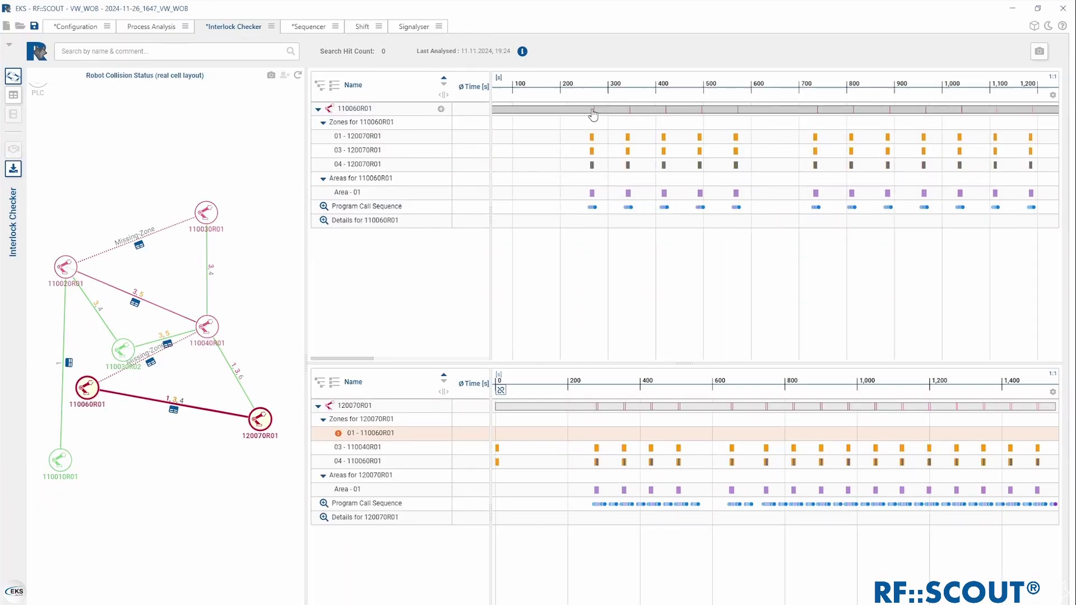
click(619, 111)
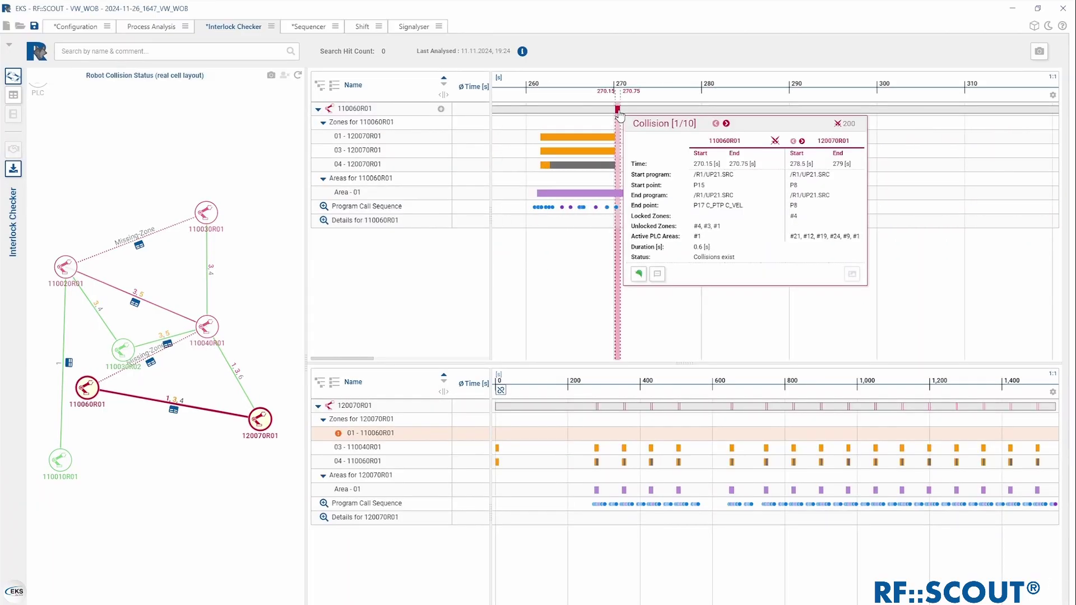
- Expand the first collision of robot 110060R01 and show the colliding robots up close in the 3D Viewer
click(619, 111)
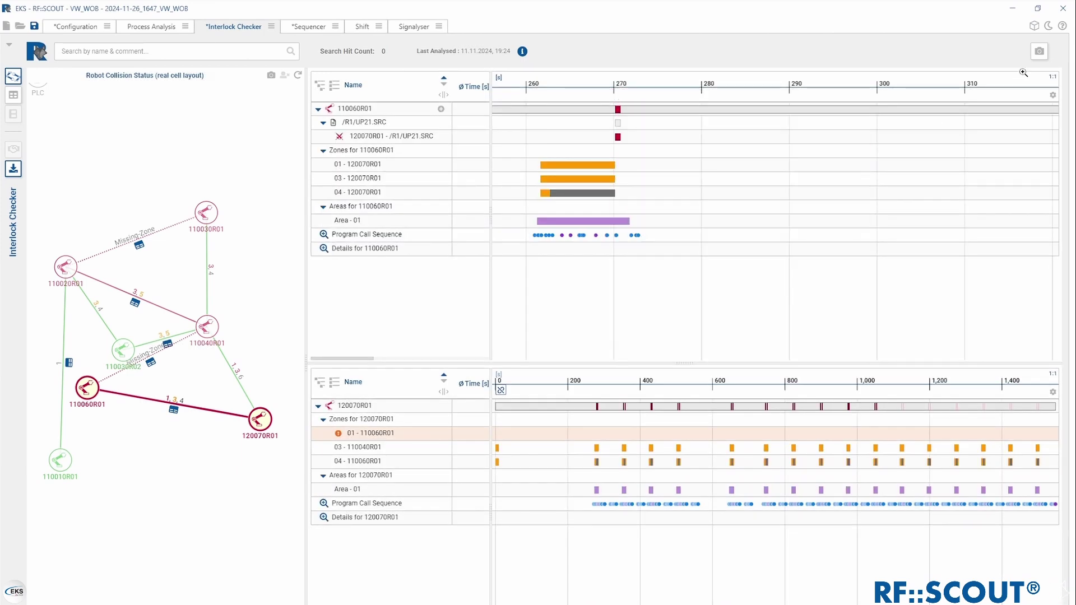
click(1034, 25)
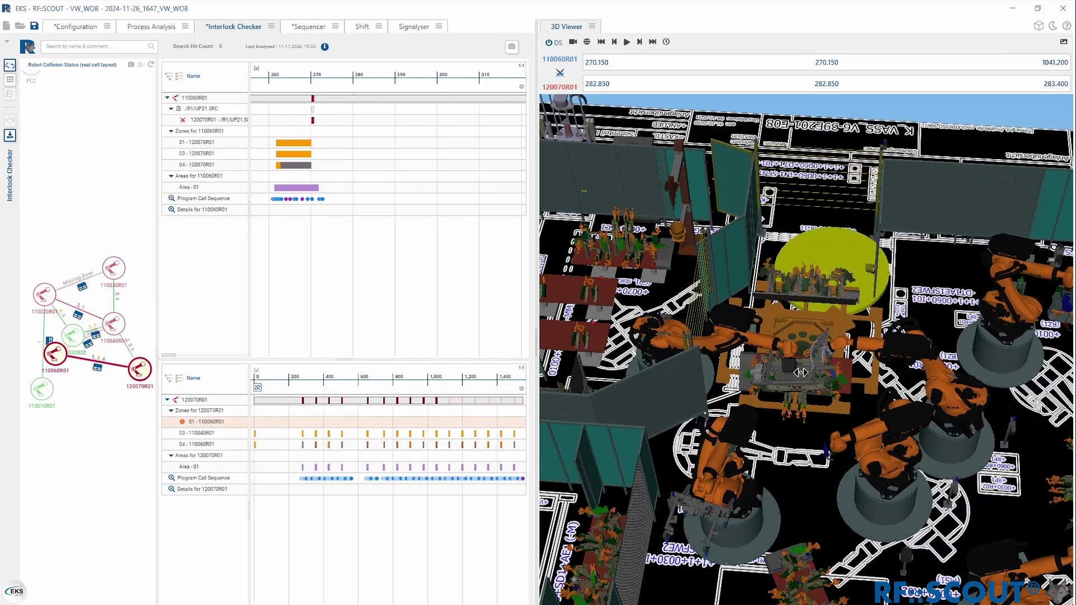
scroll(800, 372, up, 3)
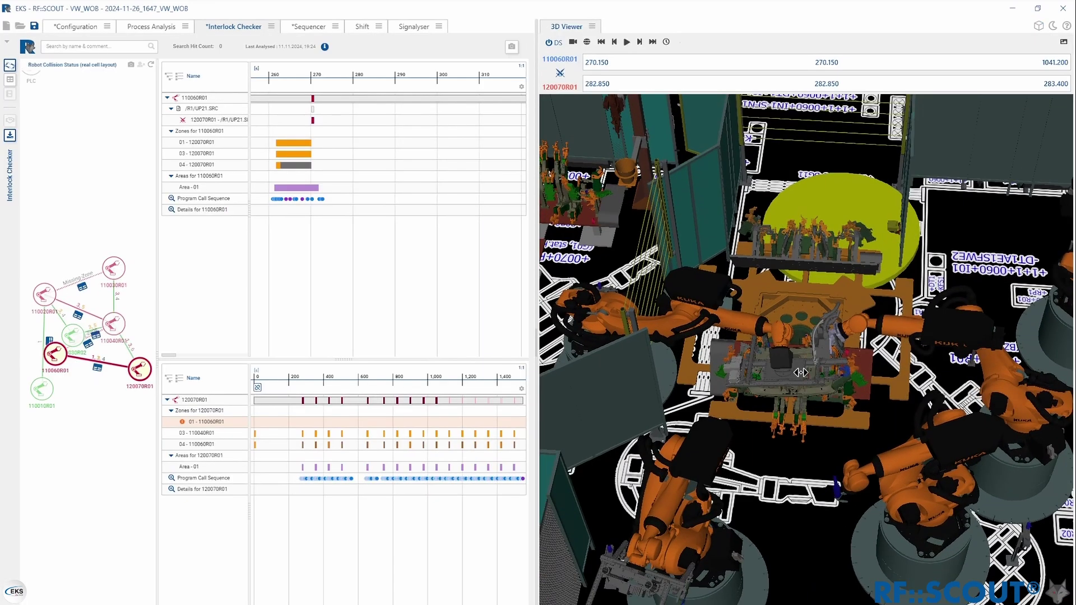
- Load the expanded collision of 110060R01 with 120070R01 into the 3D Viewer, play it back and mark it as reviewed
click(312, 121)
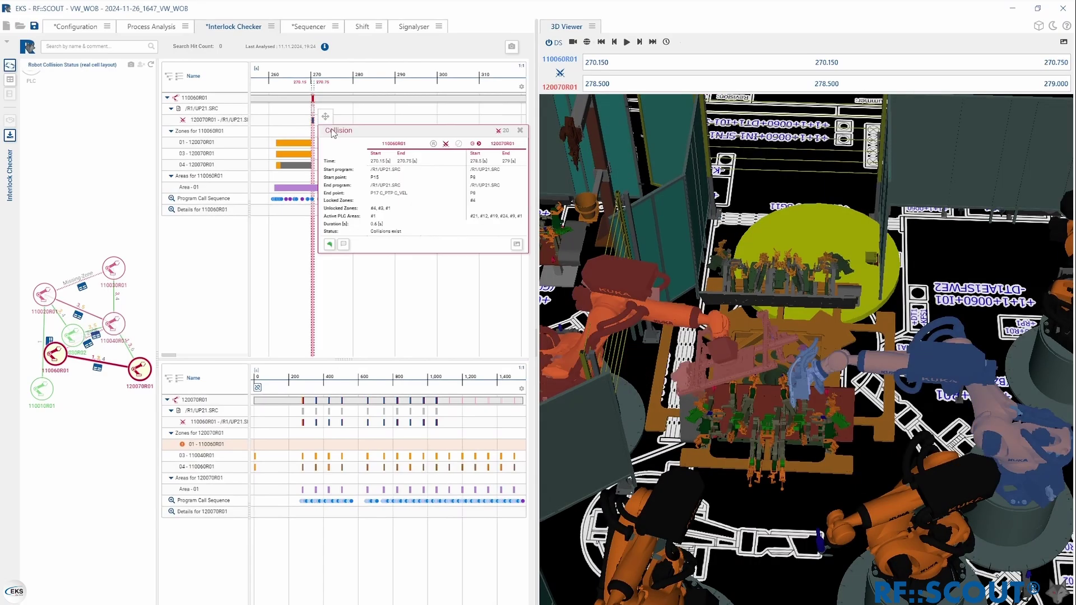
drag(332, 133, 306, 221)
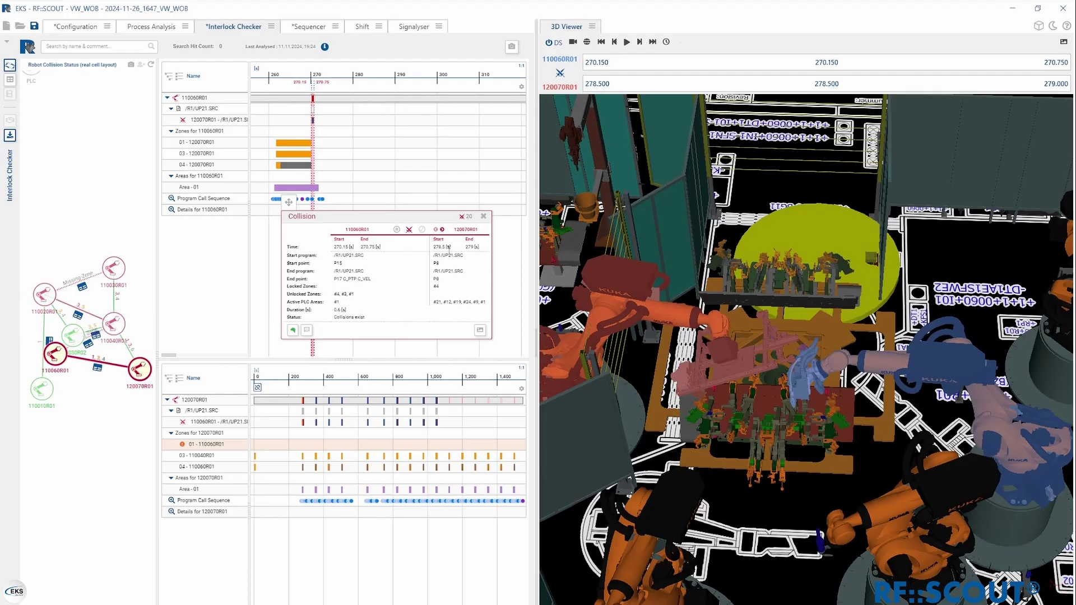
click(627, 43)
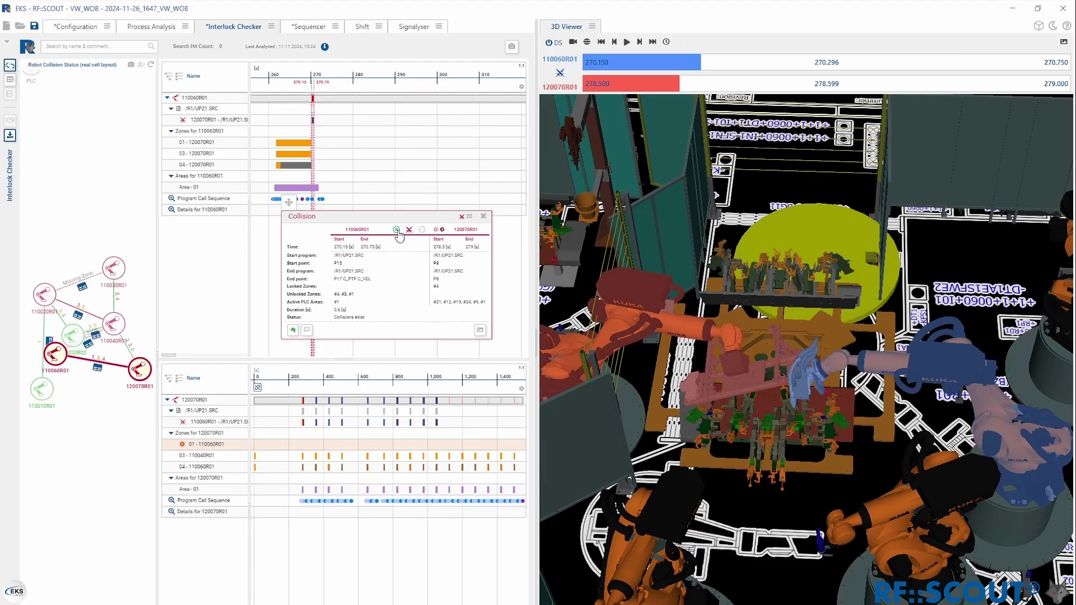
click(422, 230)
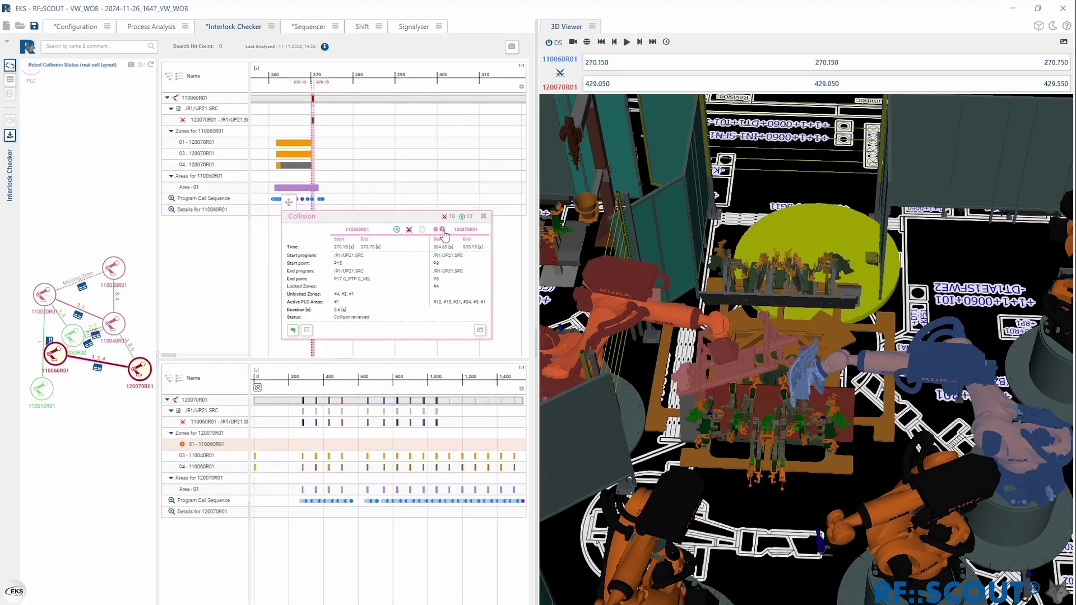
- Go to the 120070R01 collision starting at 358.4 s, play it back in 3D and mark it as reviewed
click(442, 230)
click(442, 230)
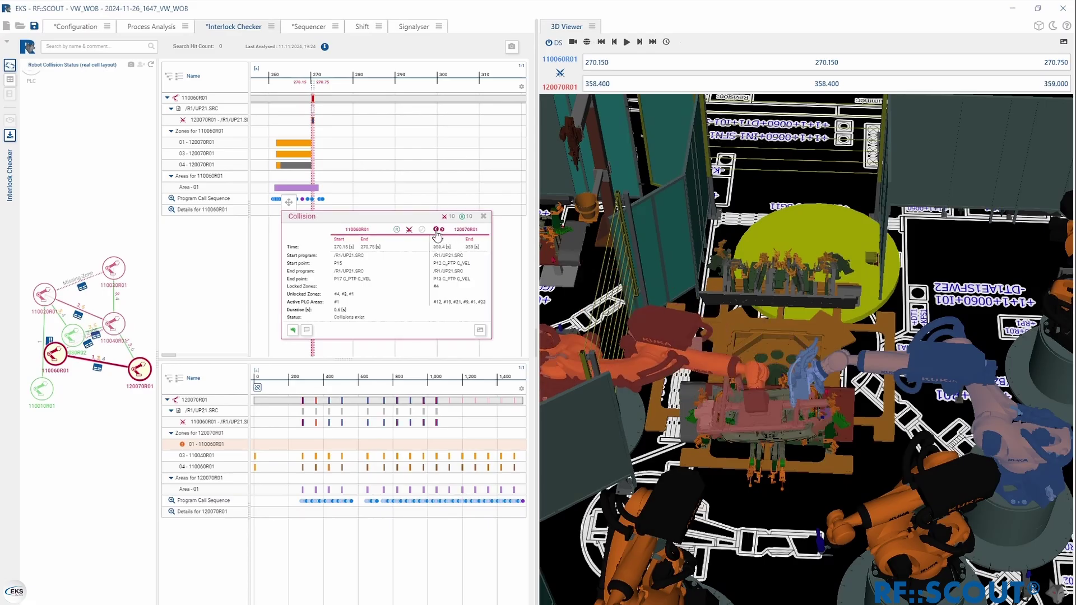
click(627, 43)
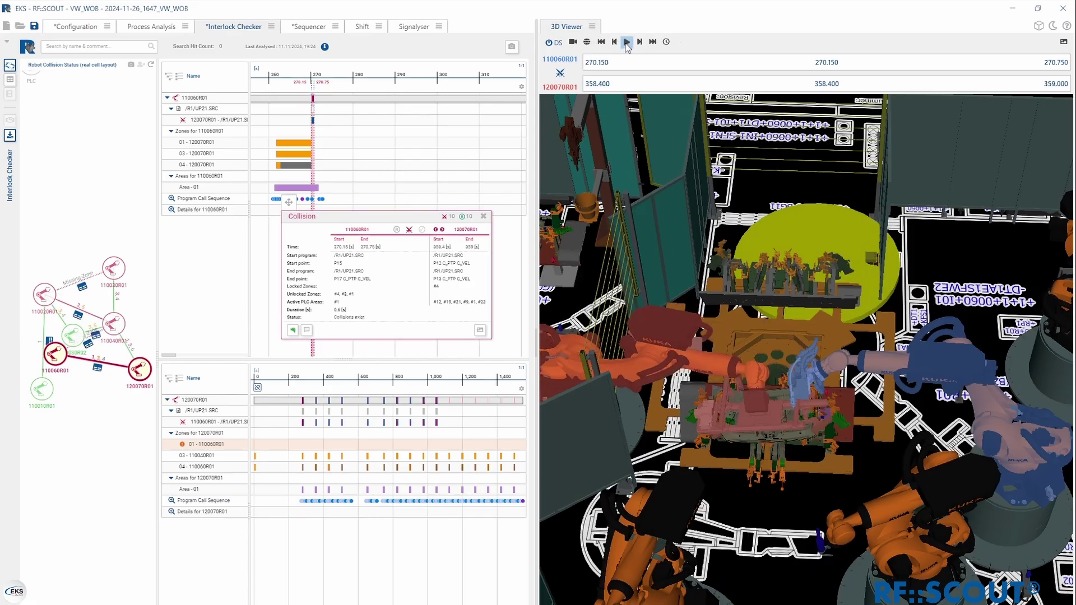
click(626, 42)
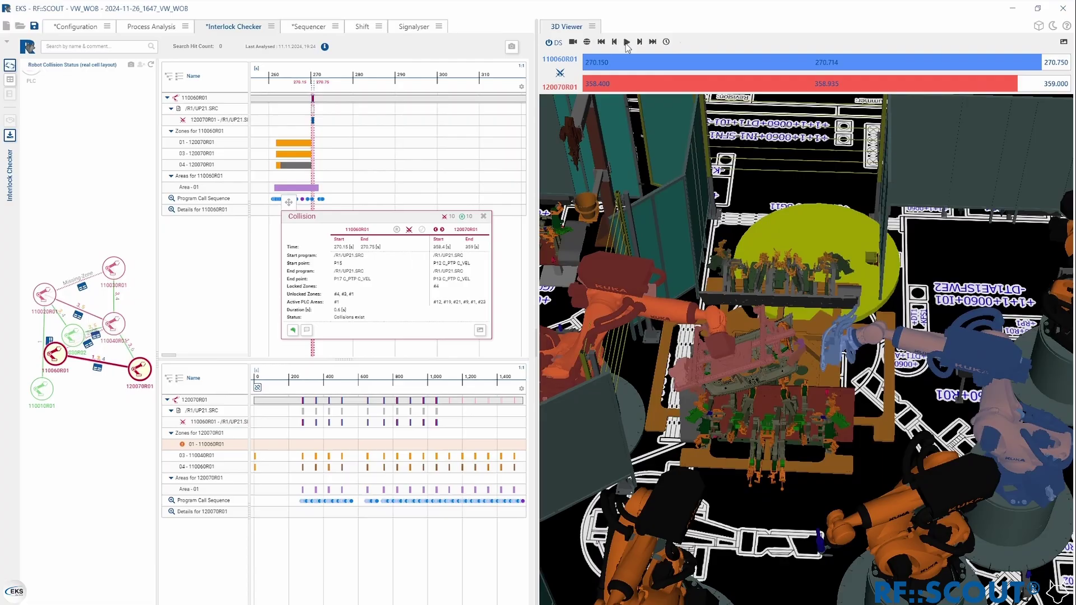
click(397, 230)
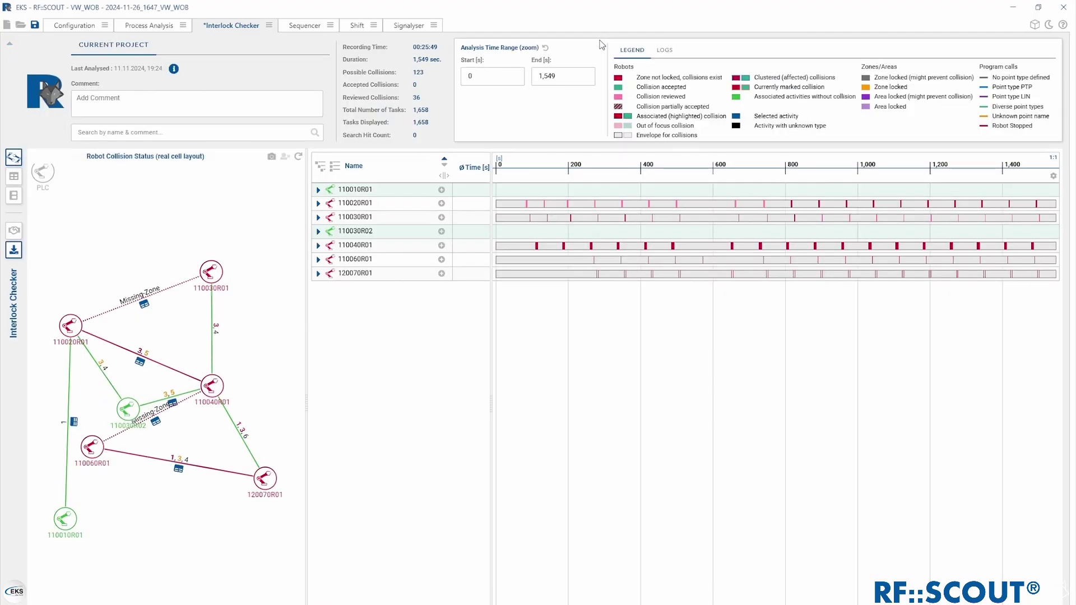
- Show the review logs and inspect the collision behind the latest entry for robots 110020R01 and 110040R01
click(665, 52)
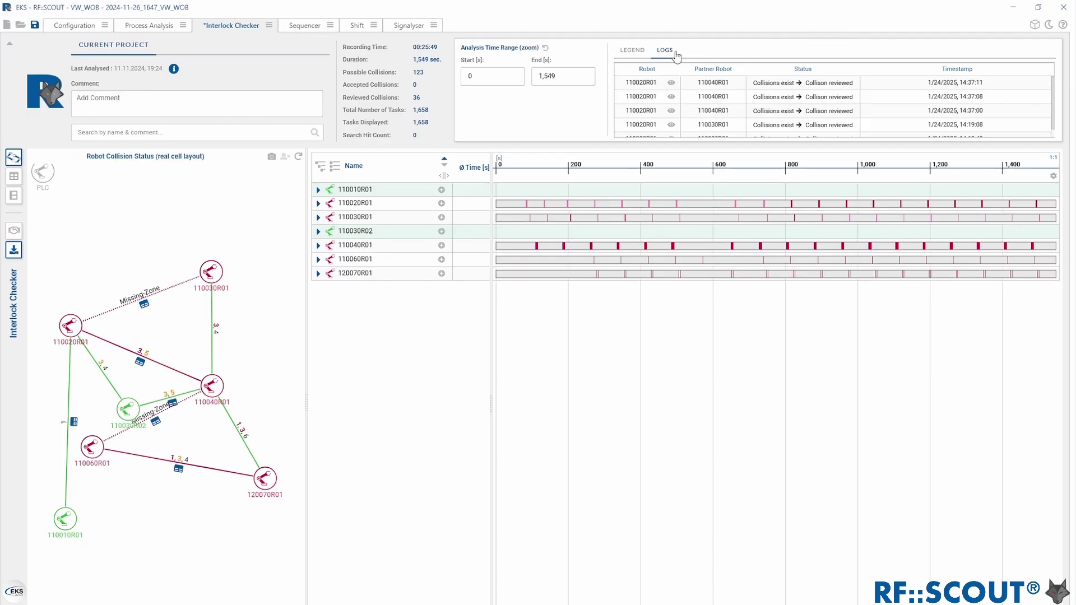
click(672, 83)
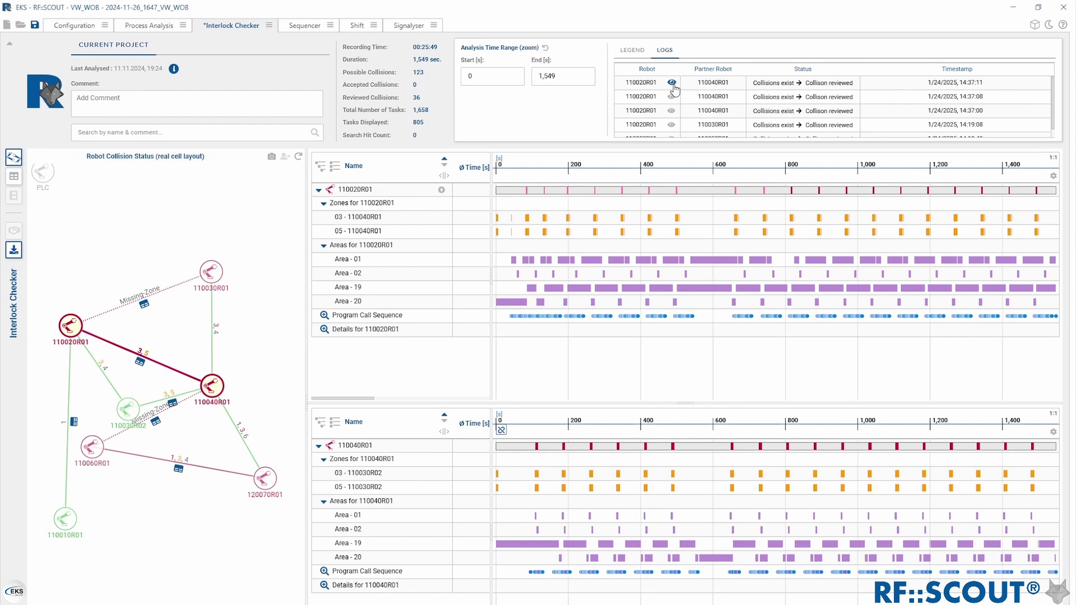
click(675, 88)
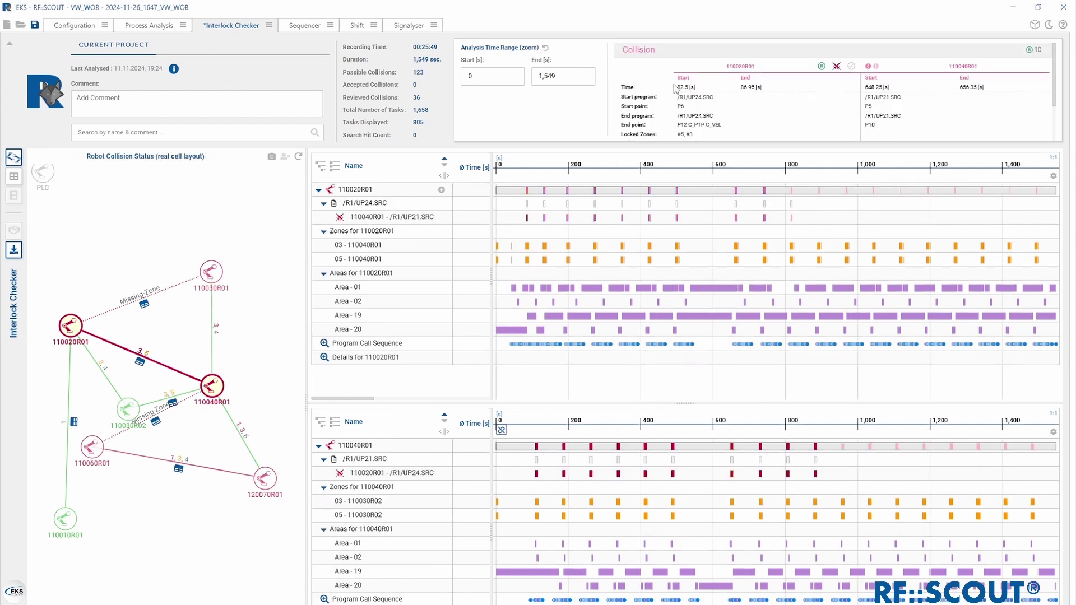